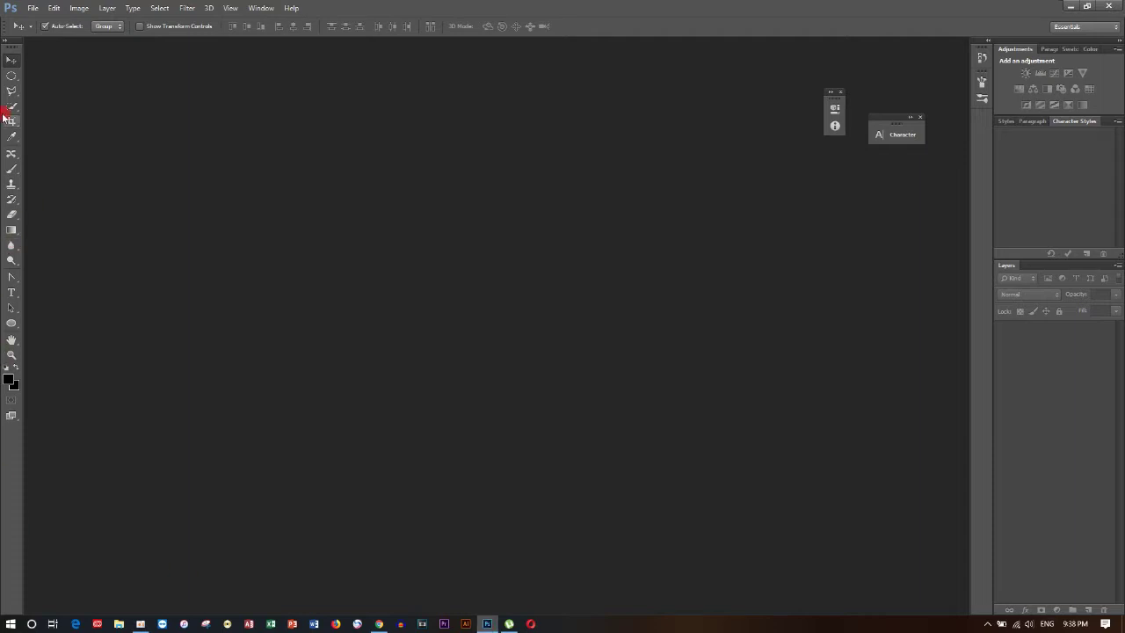
- Create a new blank white A4 document at 300 ppi
left_click(33, 8)
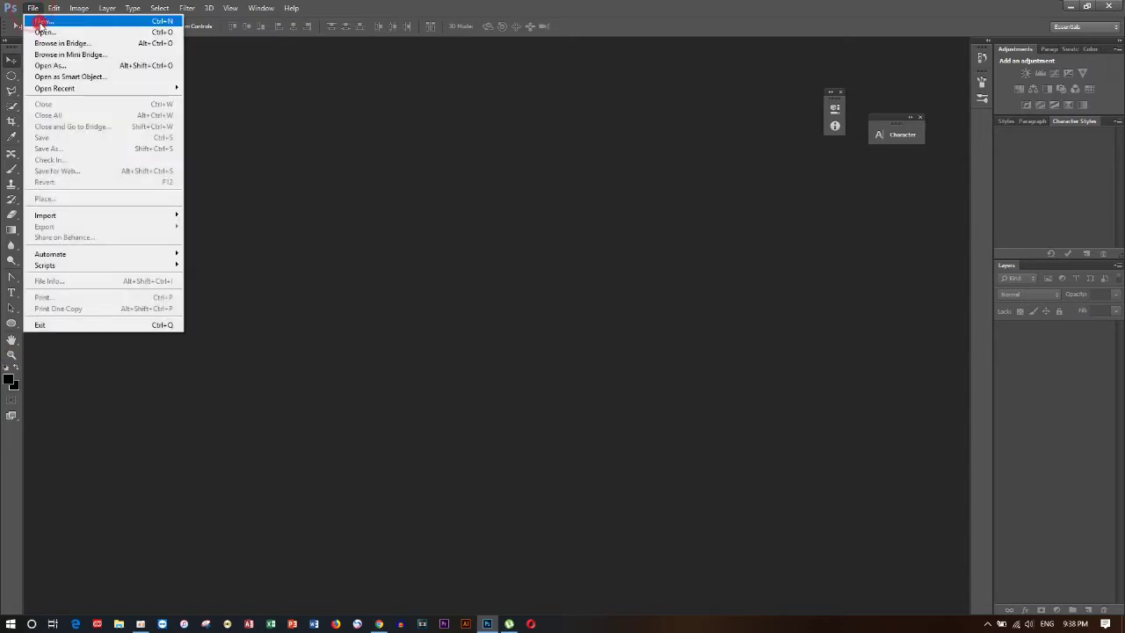
left_click(40, 25)
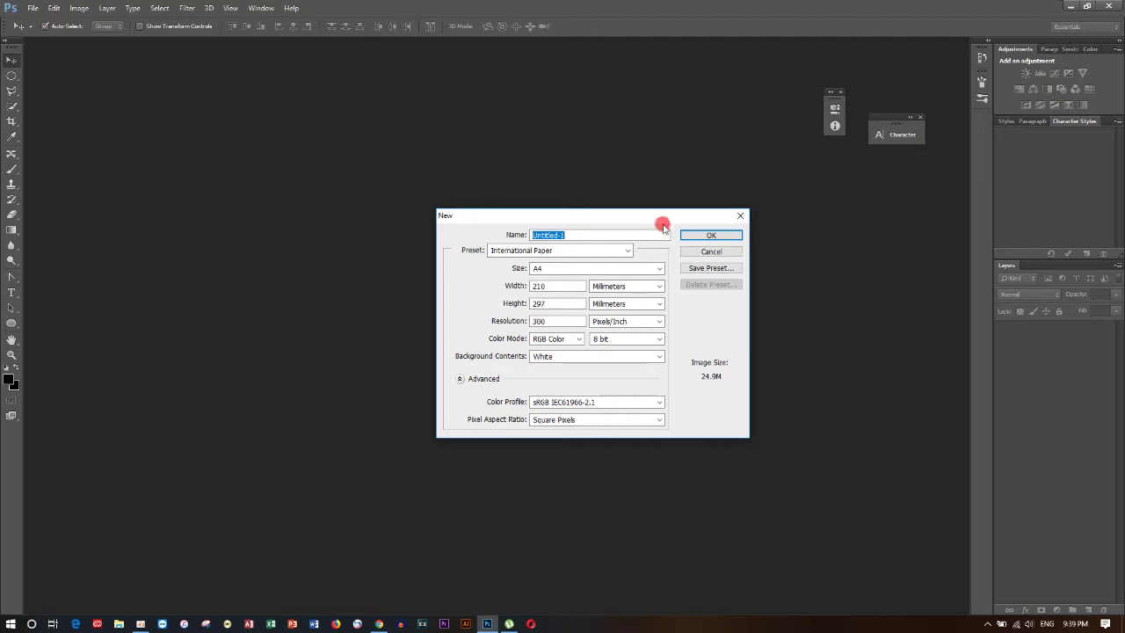
left_click(719, 237)
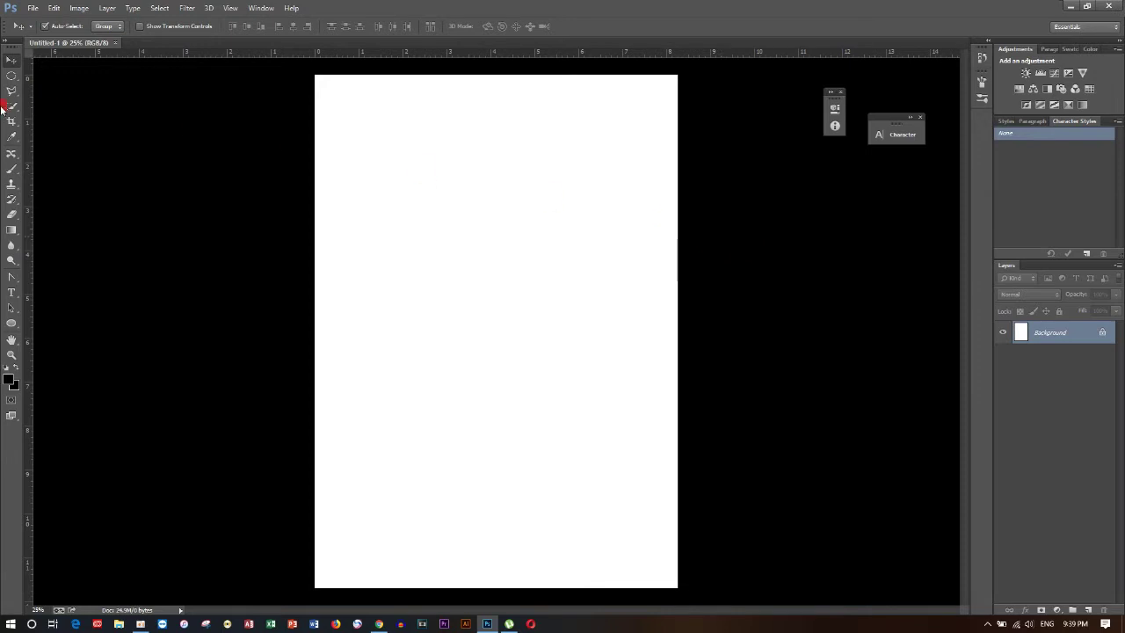
left_click(10, 77)
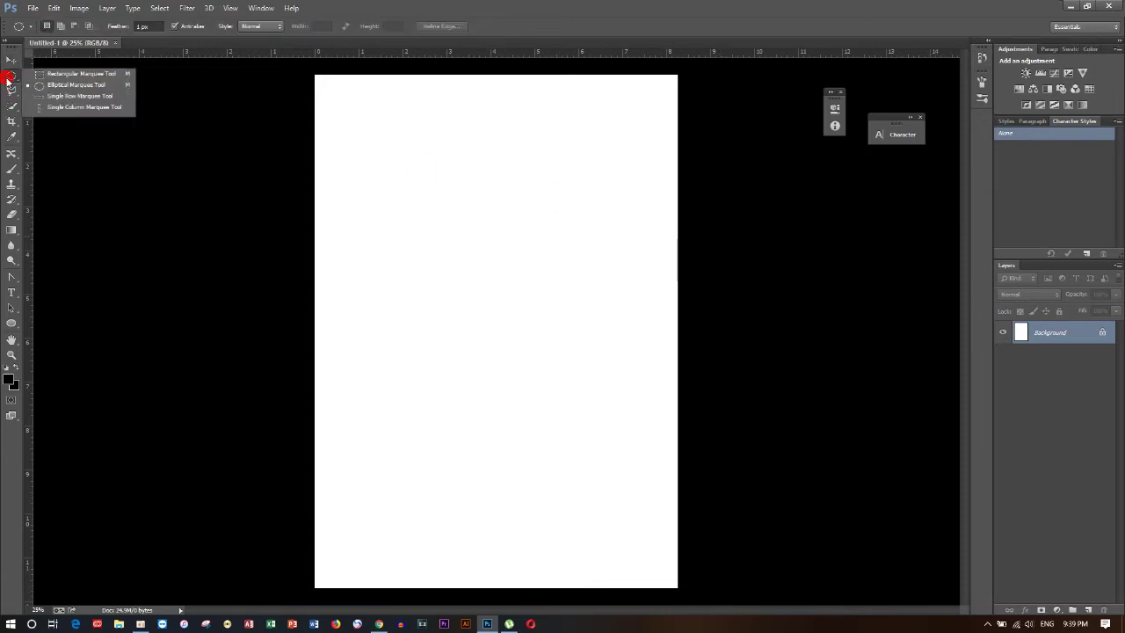
- Draw a square selection near the page centre and fill it with black
left_click(53, 75)
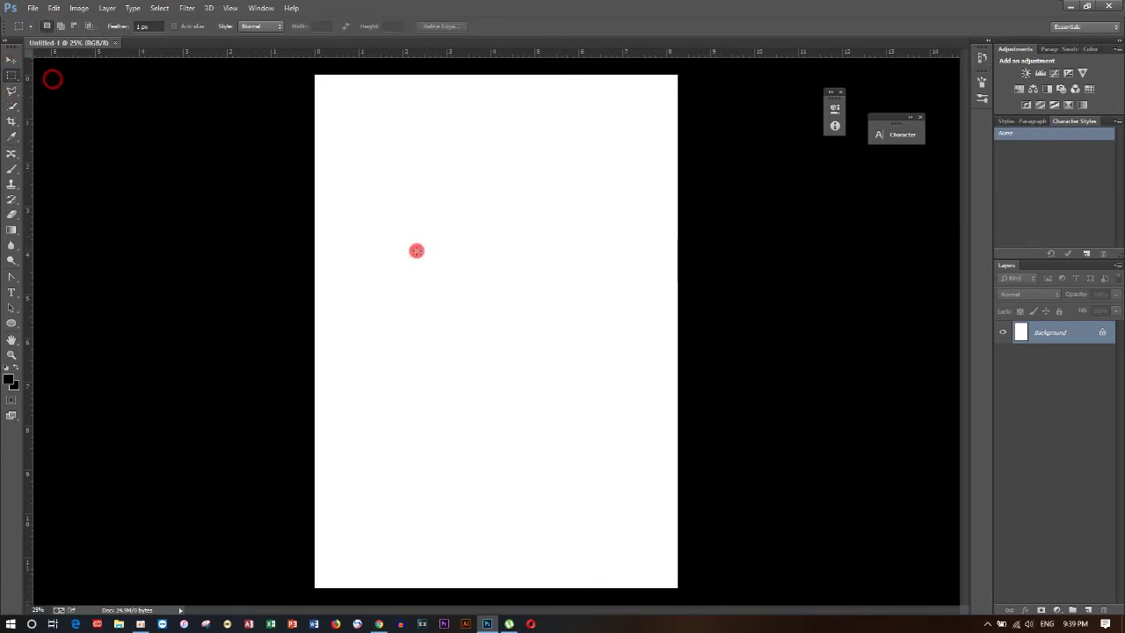
left_click_drag(419, 245, 587, 444)
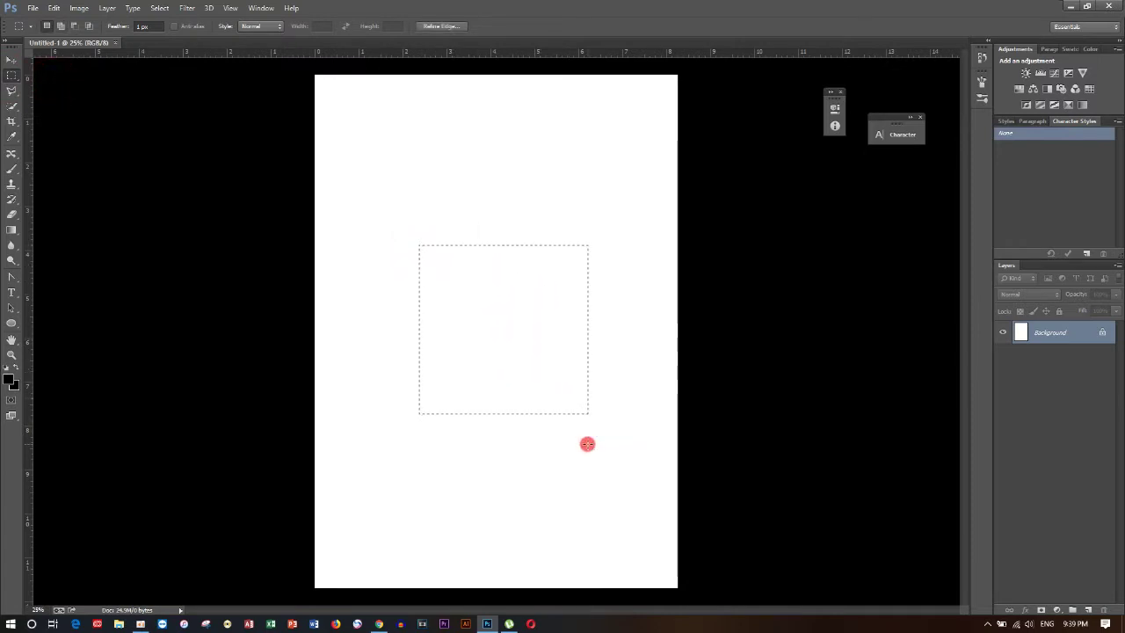
key("alt+BackSpace")
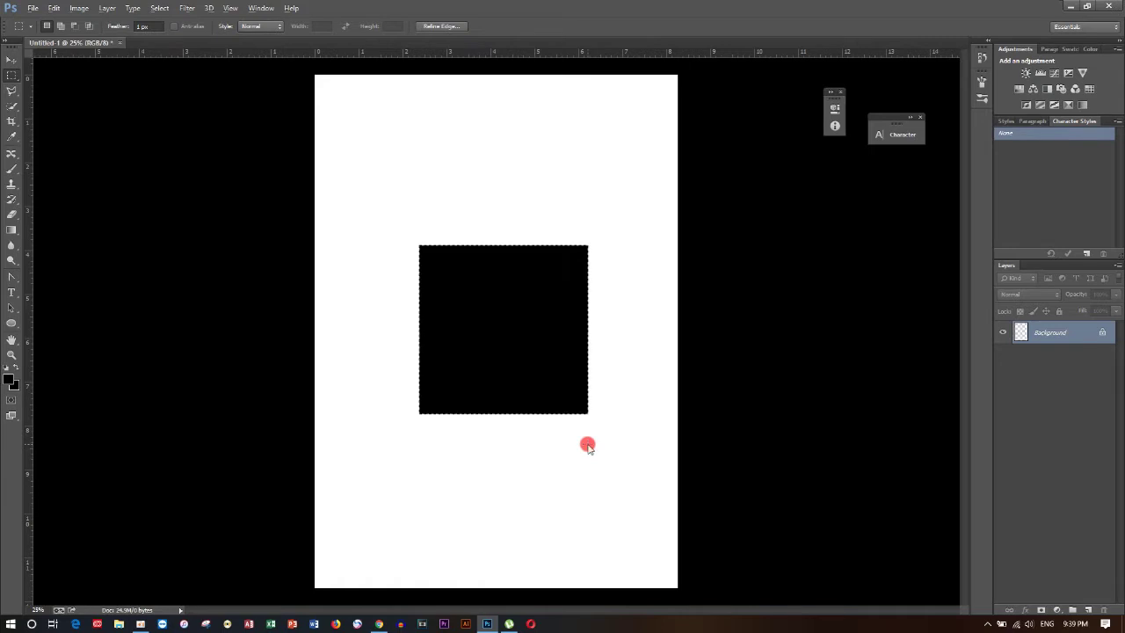
- Drag a copy of the square up-left, erase it with Content-Aware Fill, and deselect
left_click(10, 58)
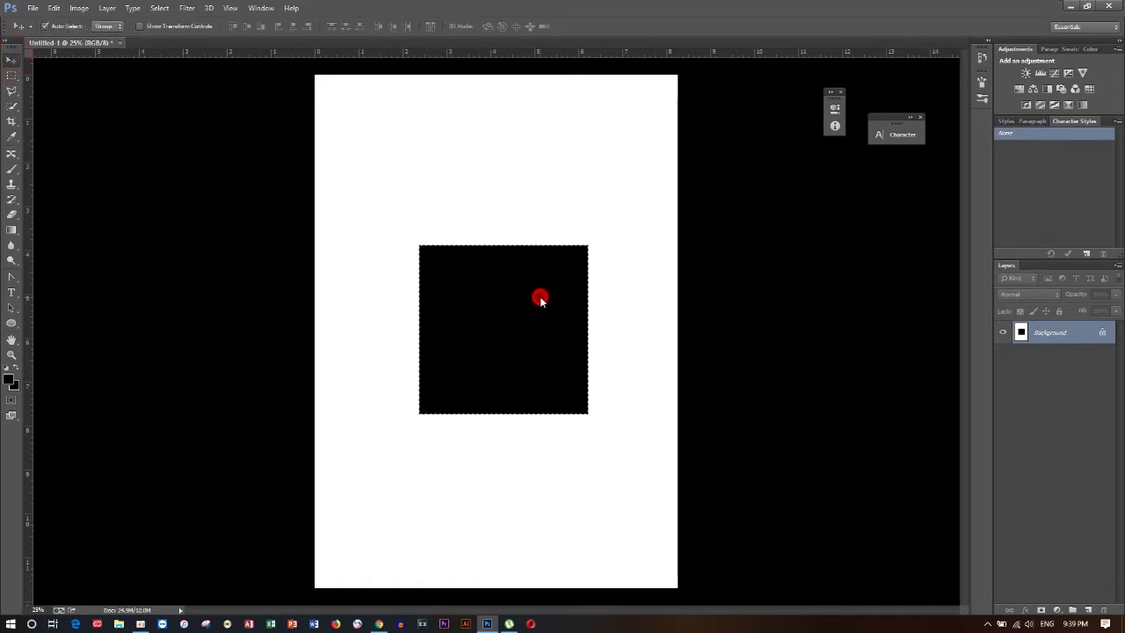
left_click_drag(540, 299, 448, 221)
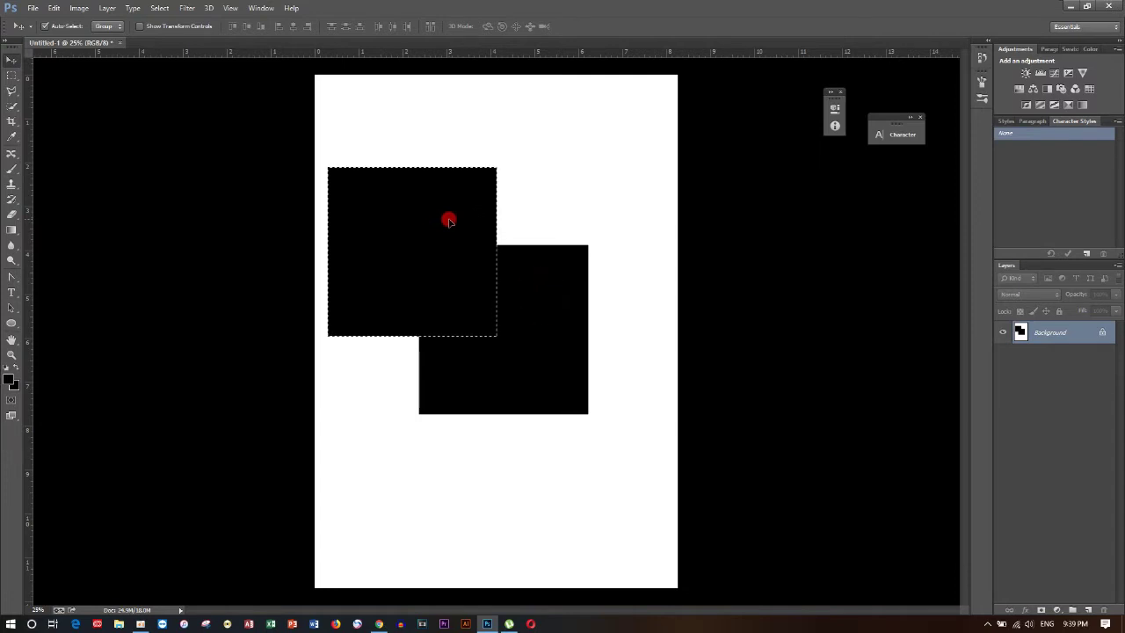
key("shift+BackSpace")
left_click(639, 182)
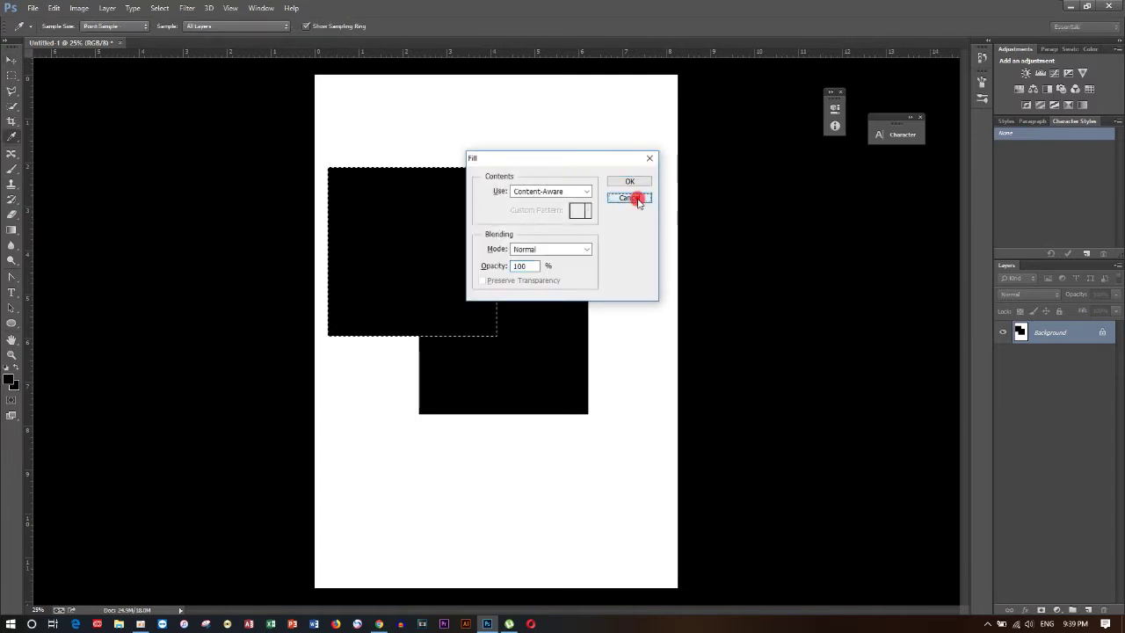
key("ctrl+d")
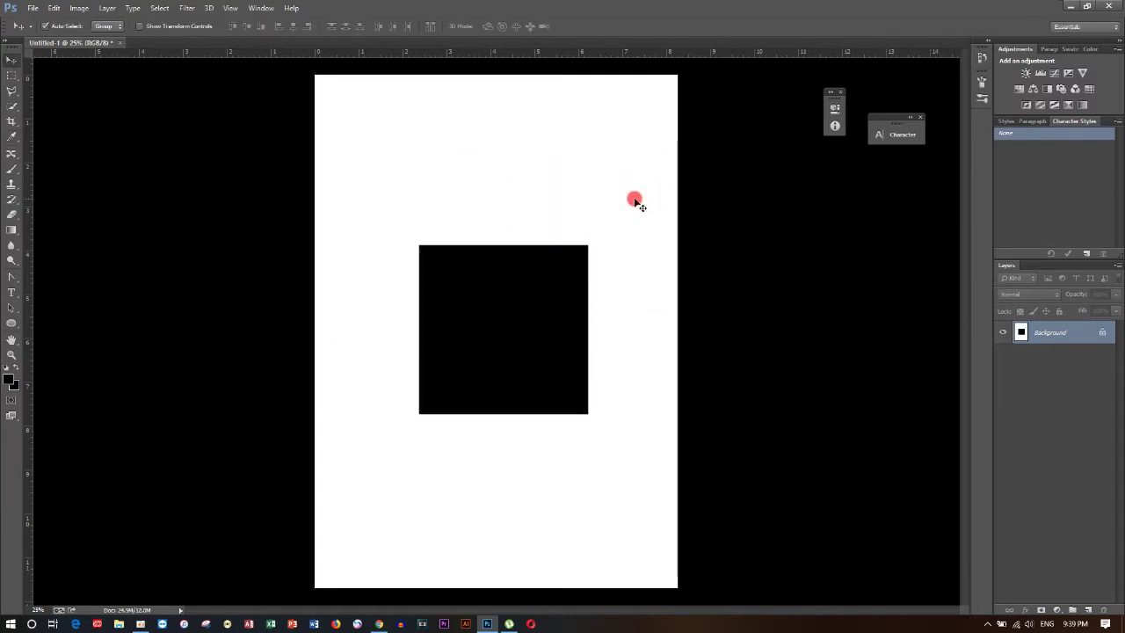
- Try moving the black square on the locked Background and dismiss the locked-layer alert
left_click_drag(510, 293, 439, 162)
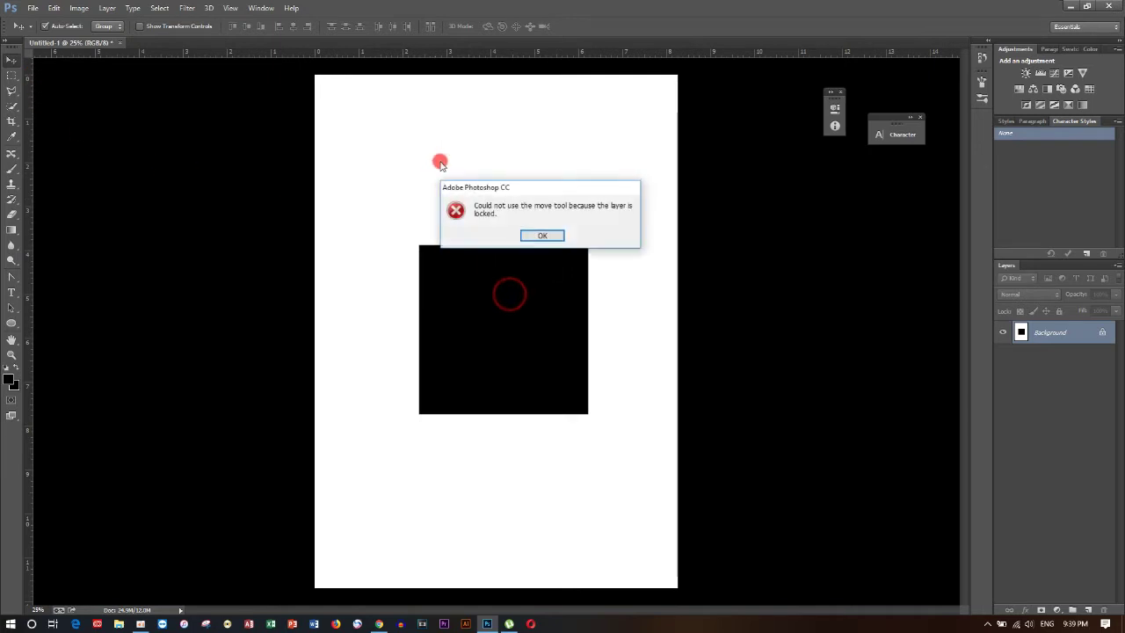
left_click(543, 233)
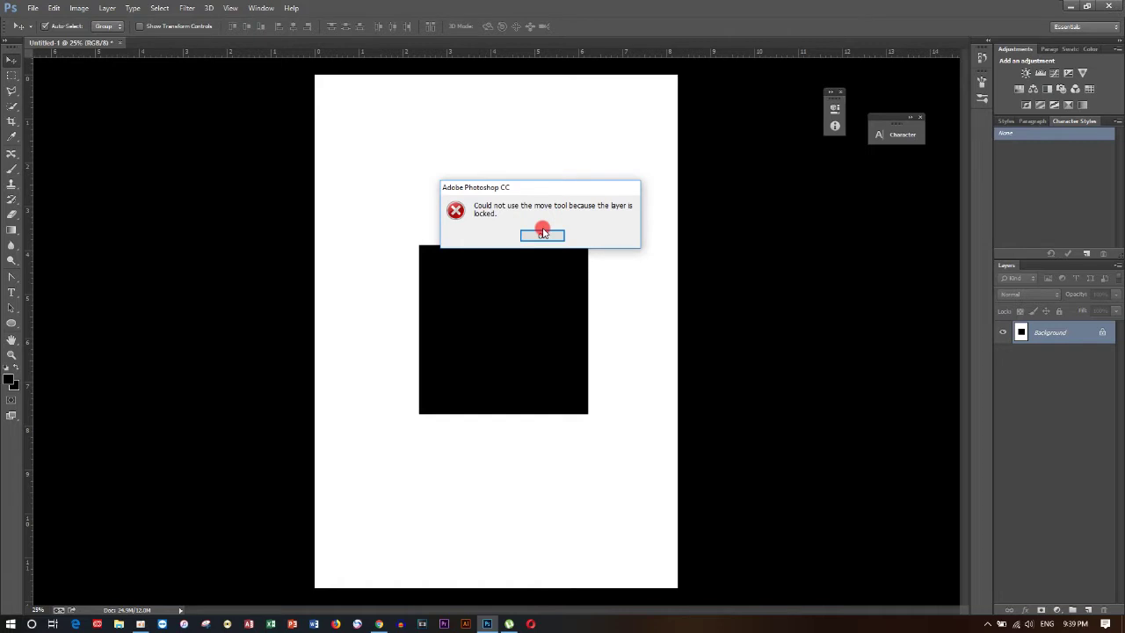
left_click(542, 232)
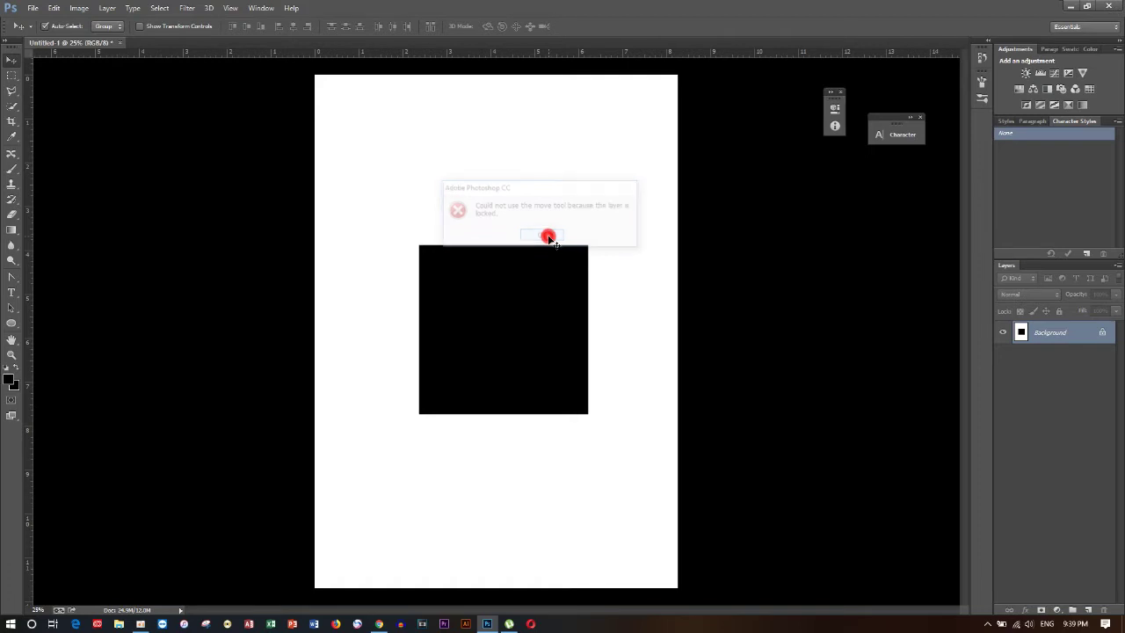
left_click(542, 291)
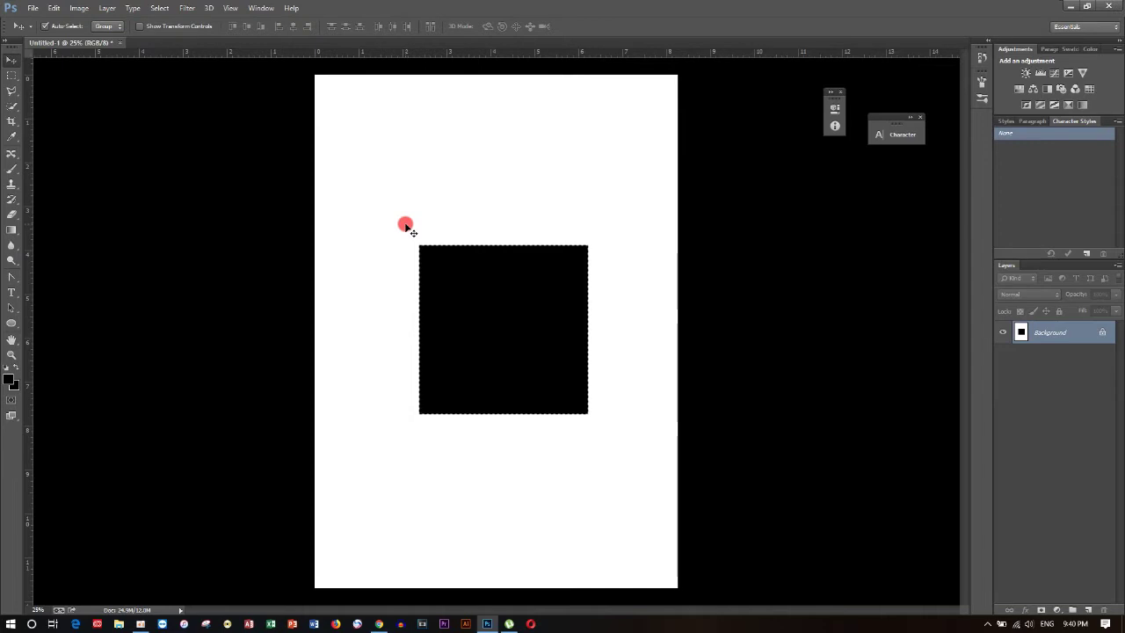
- Undo the black fill, leaving only the empty square selection on white
key("Delete")
key("alt+z")
left_click(406, 227)
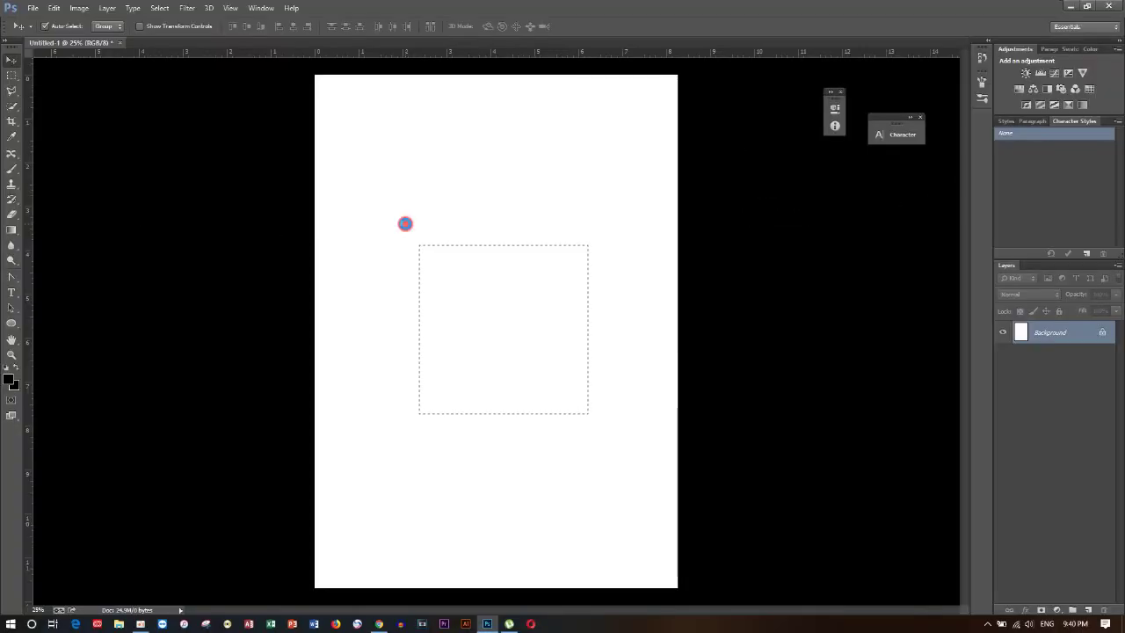
left_click(14, 76)
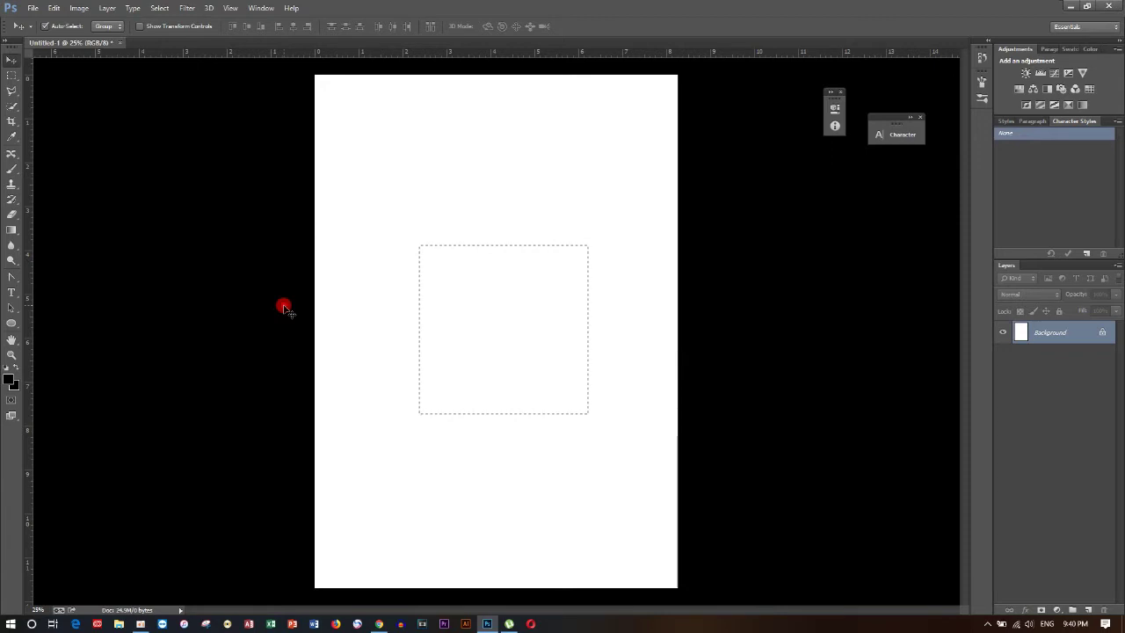
- Add two new layers, then delete Layer 2 so only empty Layer 1 remains
left_click(286, 307)
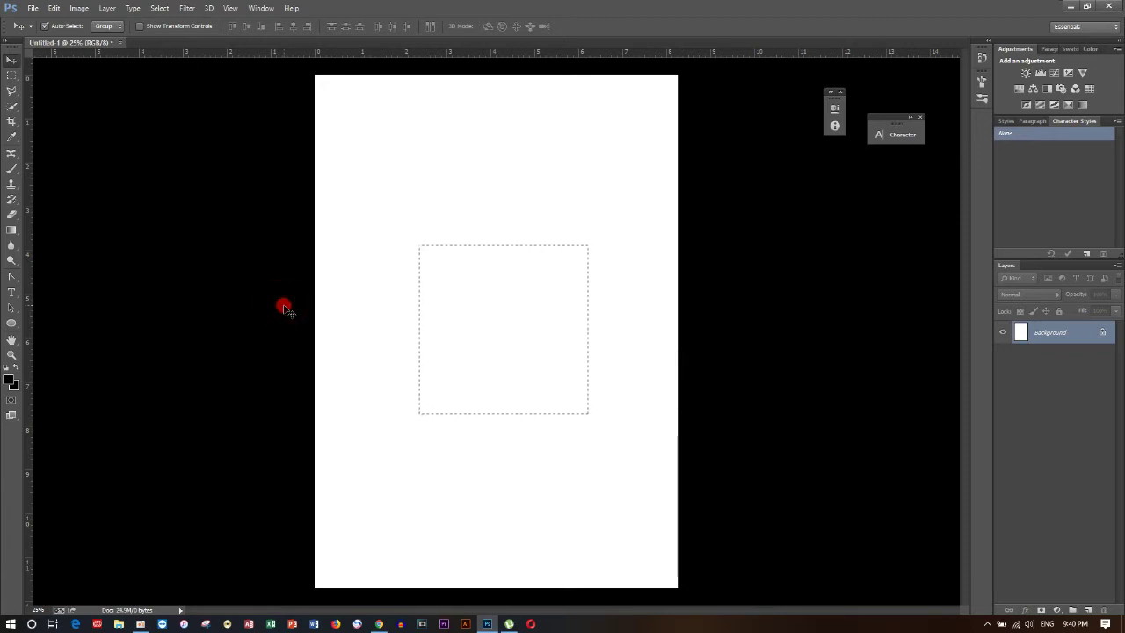
left_click(576, 305)
left_click(1091, 611)
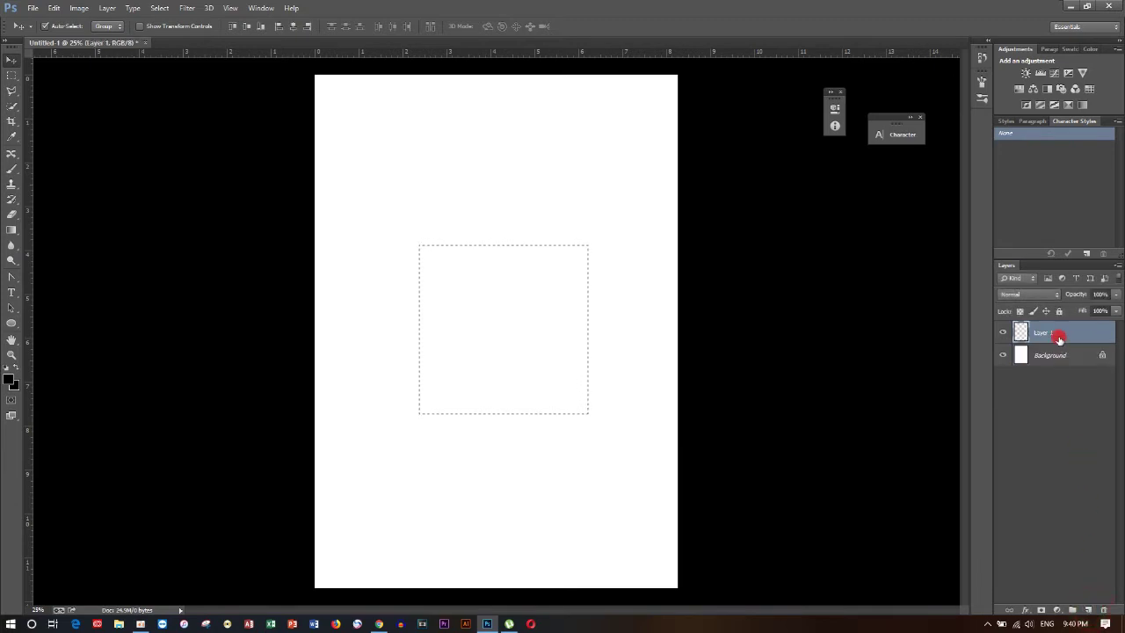
left_click(1087, 610)
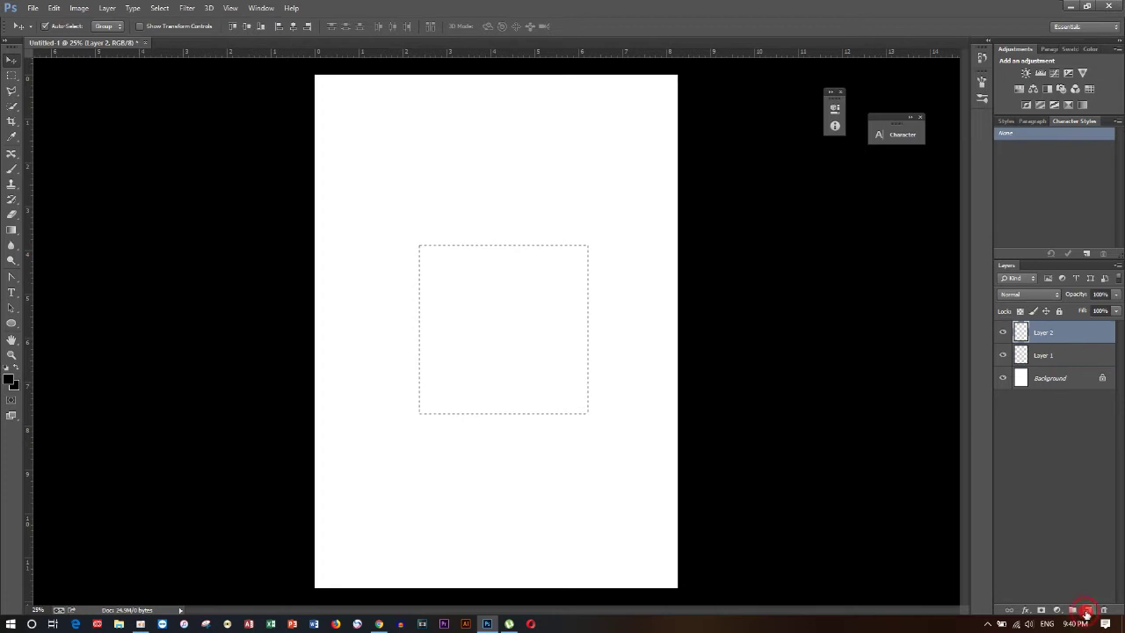
left_click(1047, 350)
right_click(1064, 331)
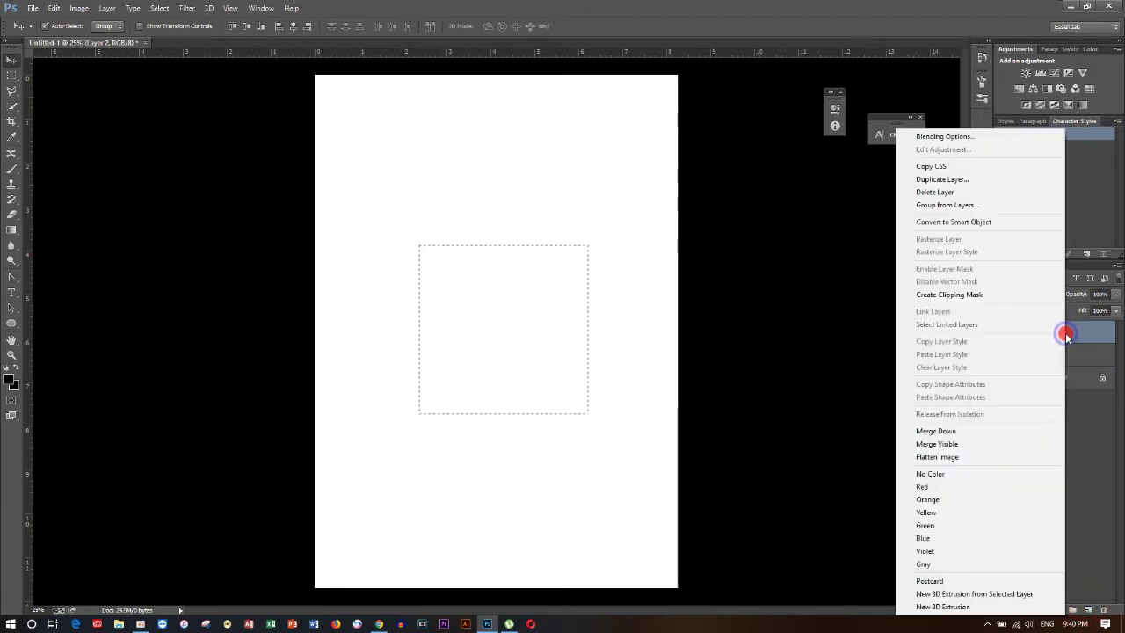
left_click(979, 192)
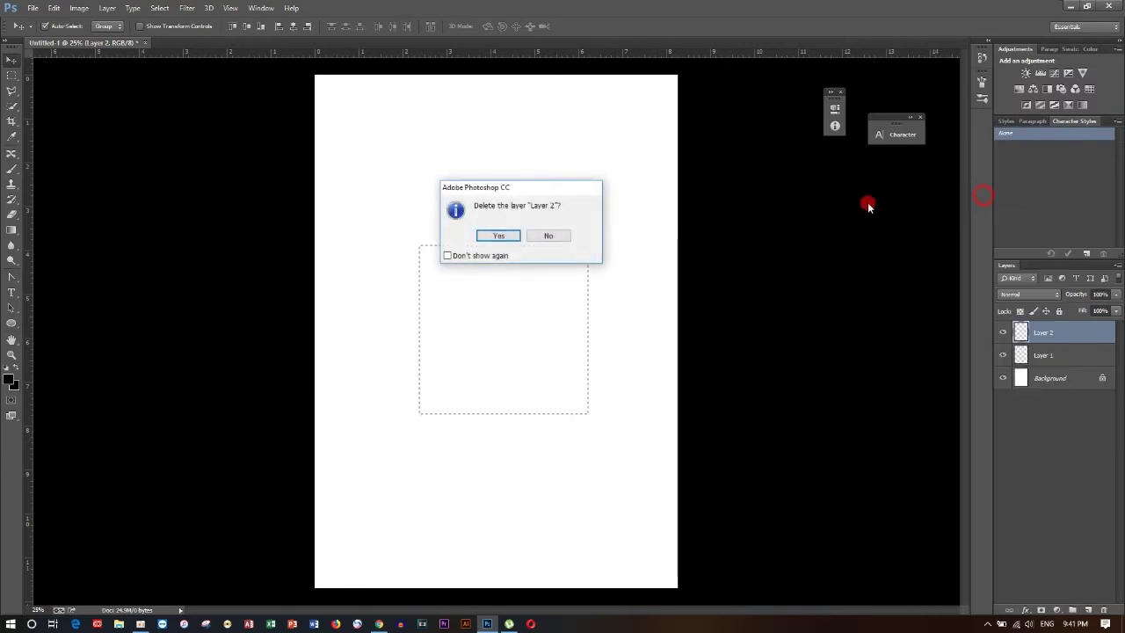
left_click(507, 234)
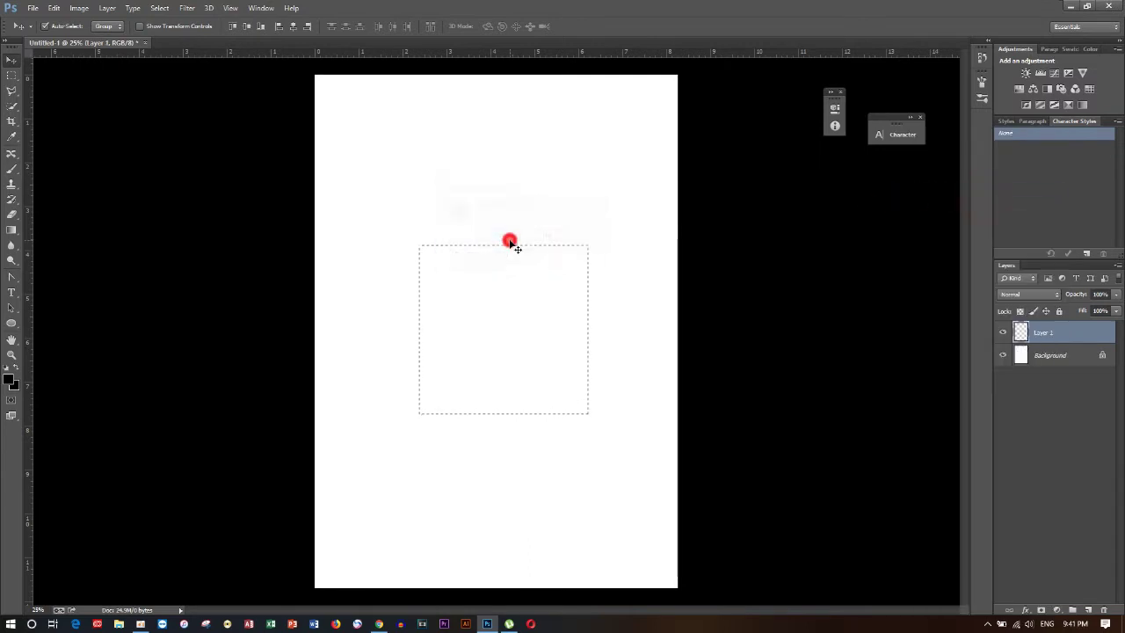
- Try a reddish-brown foreground colour and switch to the Eyedropper tool
left_click(9, 381)
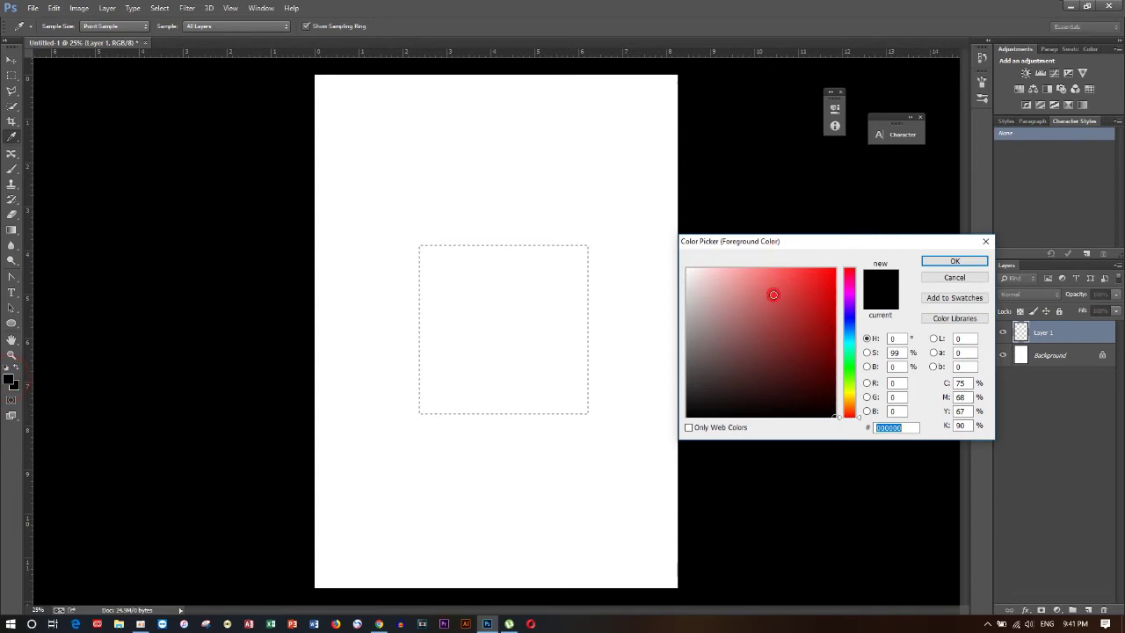
left_click(742, 322)
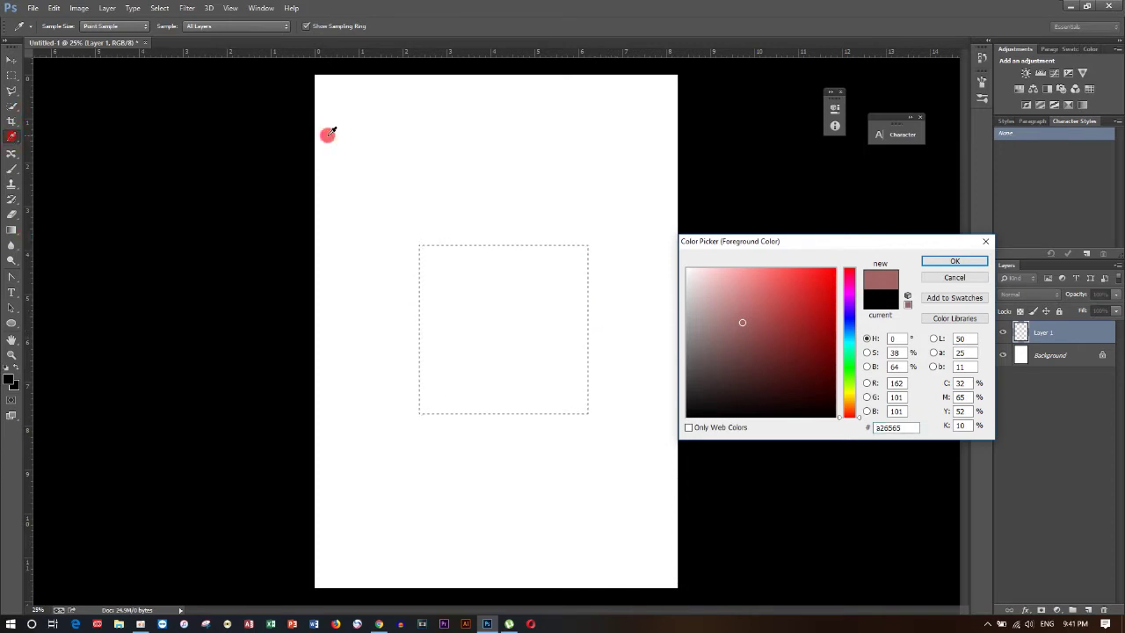
left_click(957, 272)
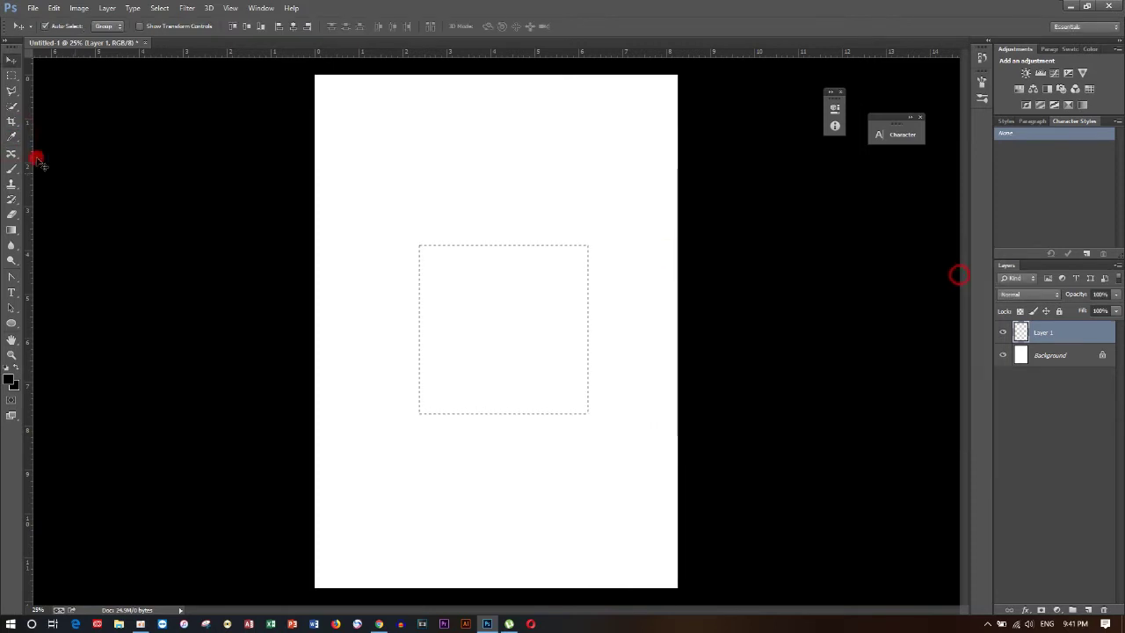
left_click(12, 136)
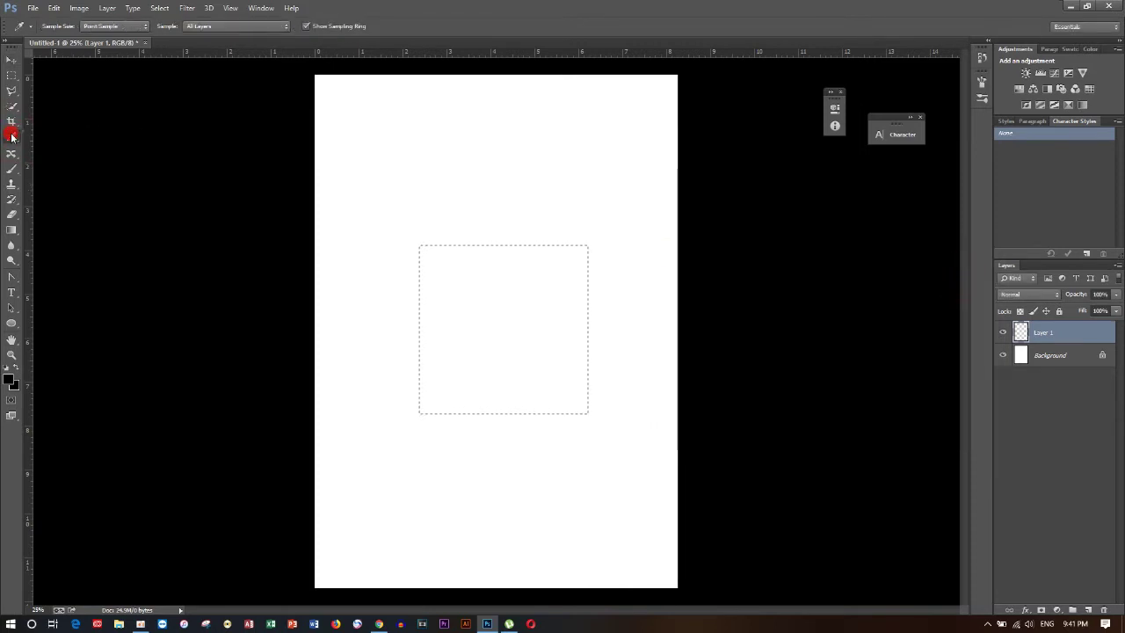
left_click_drag(12, 137, 87, 139)
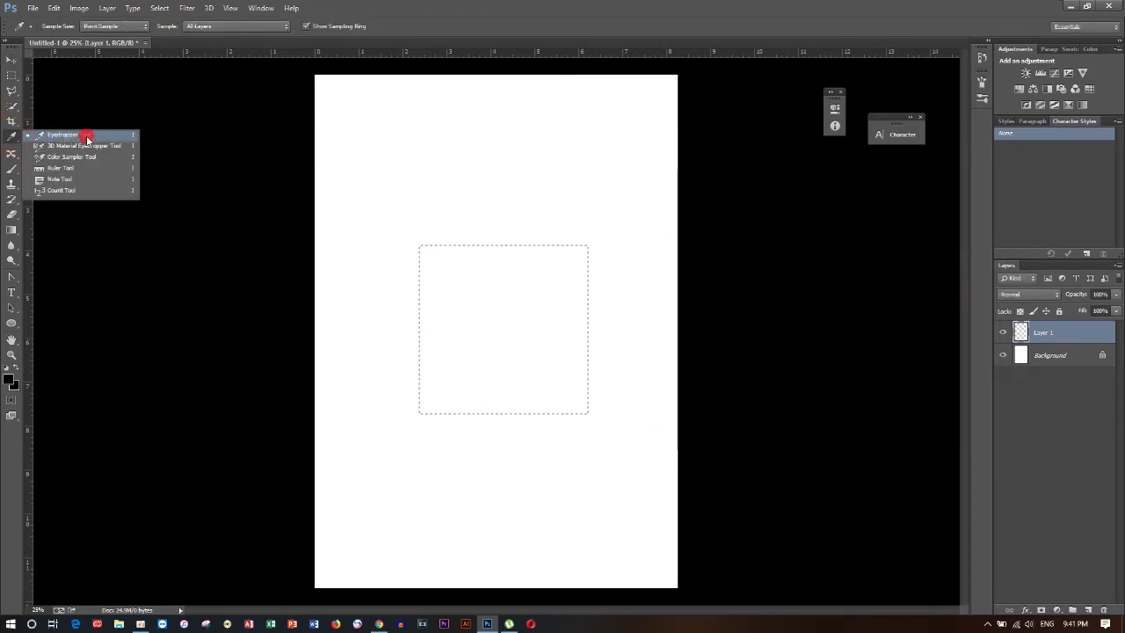
- Set the foreground to pure red (ff0000) and fill the square selection with it
left_click(10, 376)
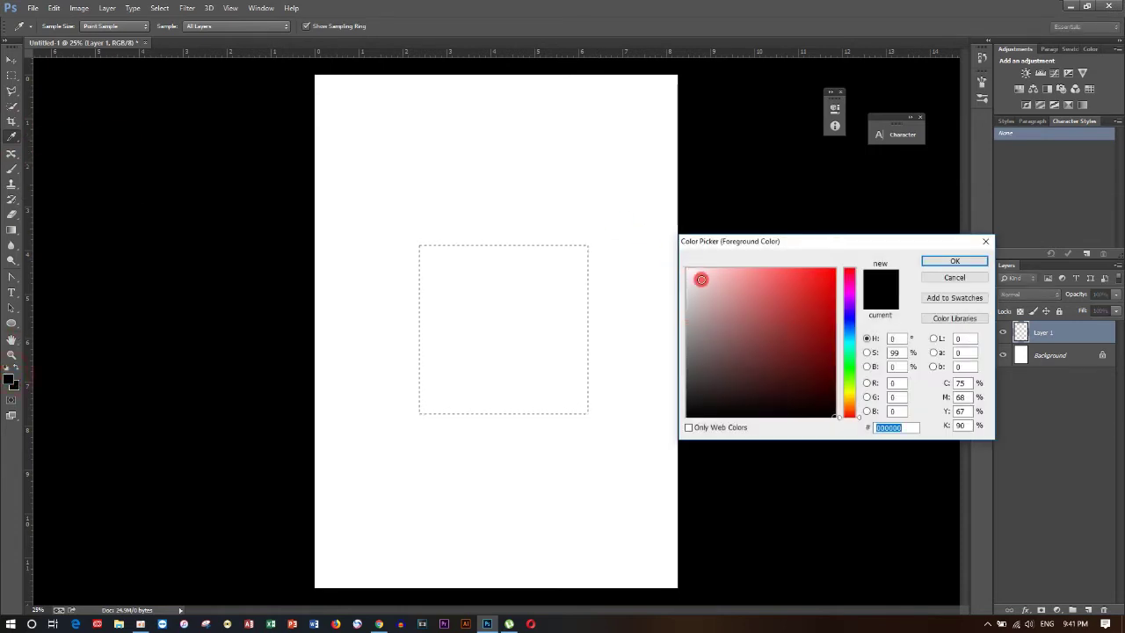
left_click(705, 285)
left_click(750, 414)
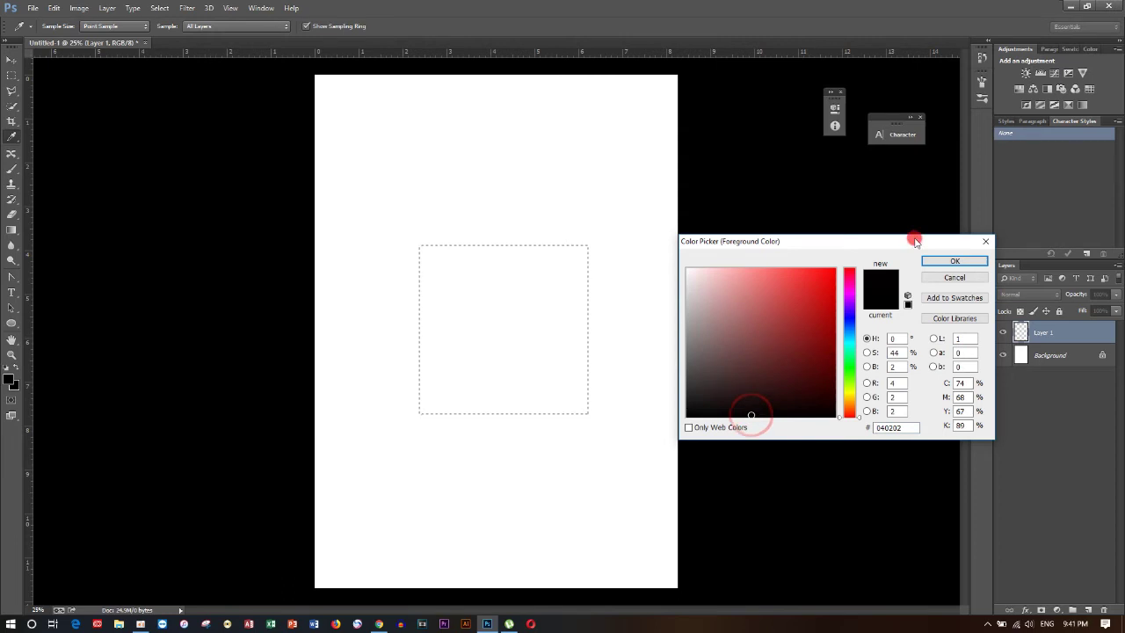
left_click(818, 285)
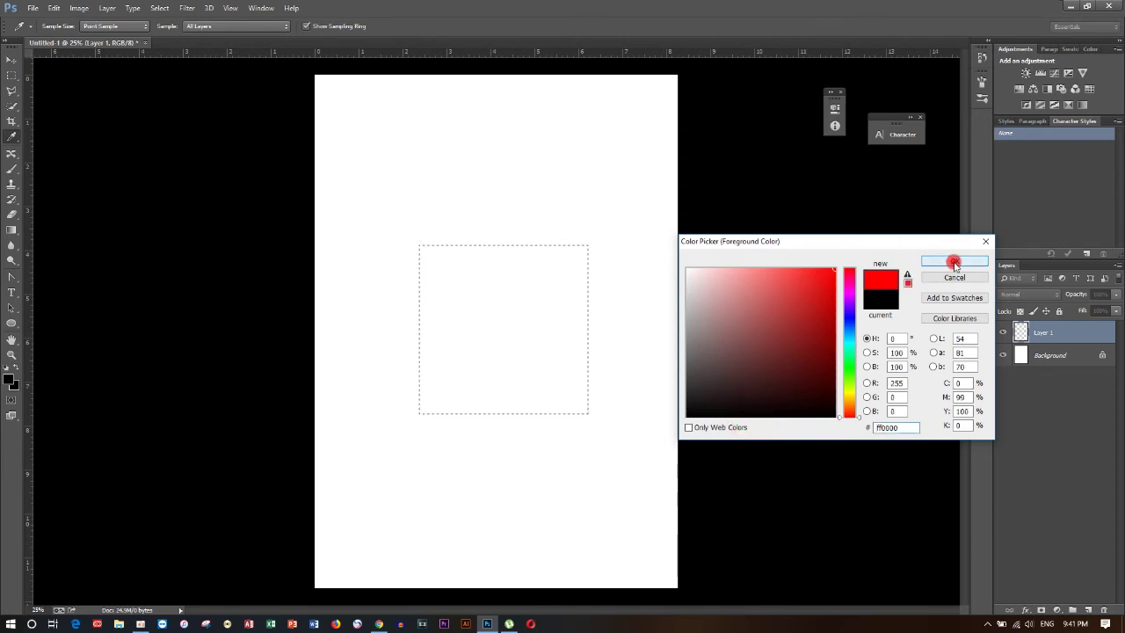
left_click(955, 260)
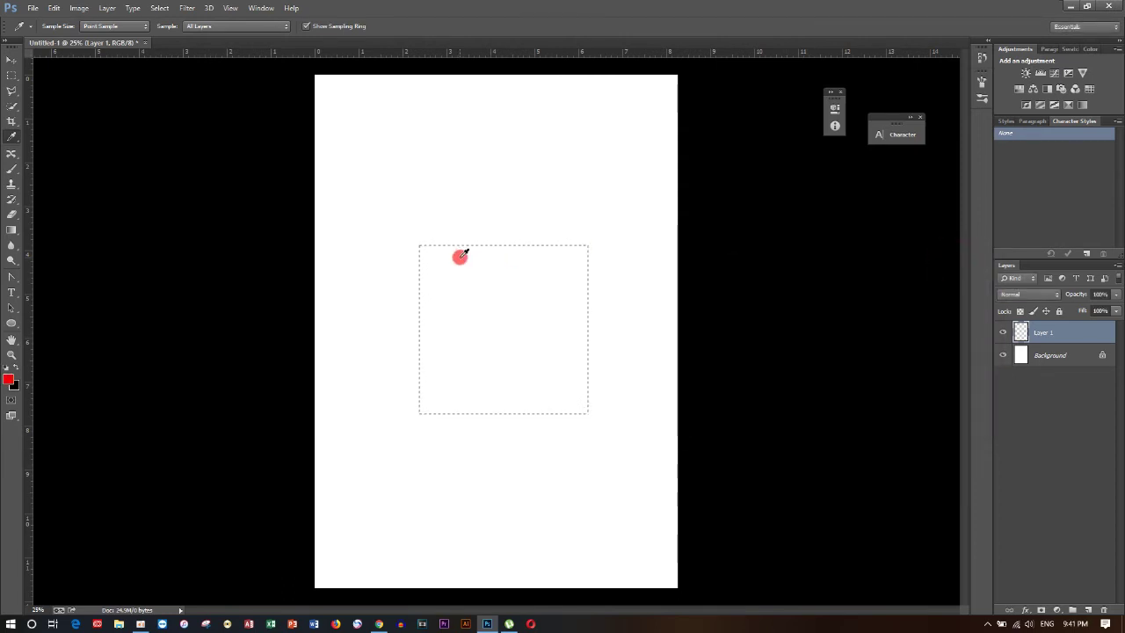
key("alt+BackSpace")
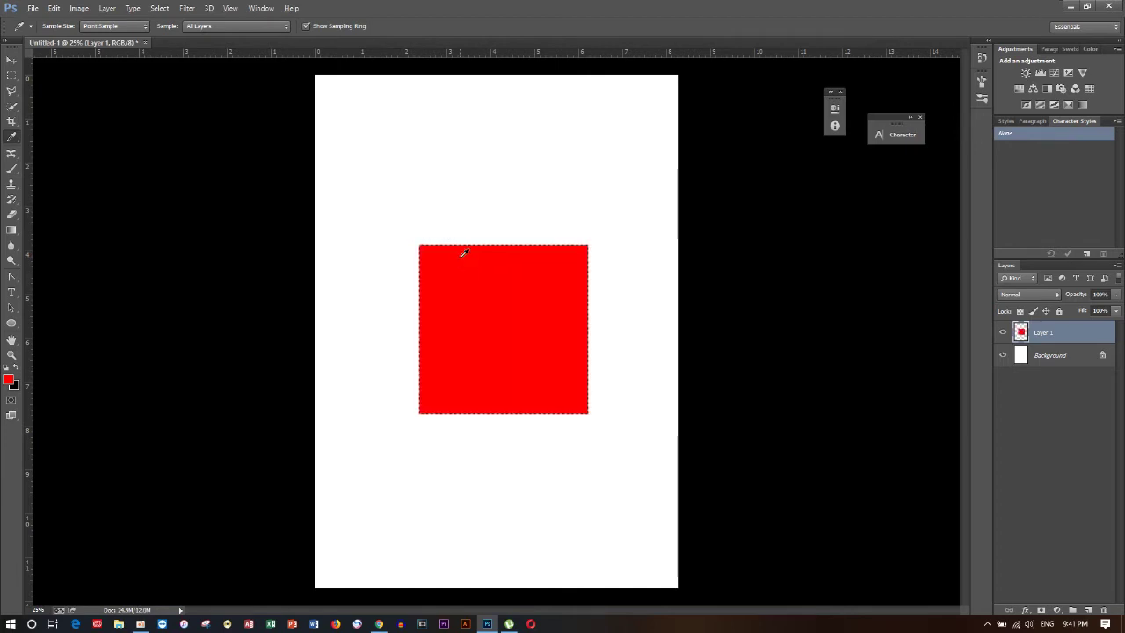
- Deselect the red square and nudge it slightly up-left with the Move tool
left_click(427, 240)
key("ctrl+d")
left_click(511, 249)
left_click(11, 60)
left_click(352, 259)
left_click_drag(465, 302, 447, 284)
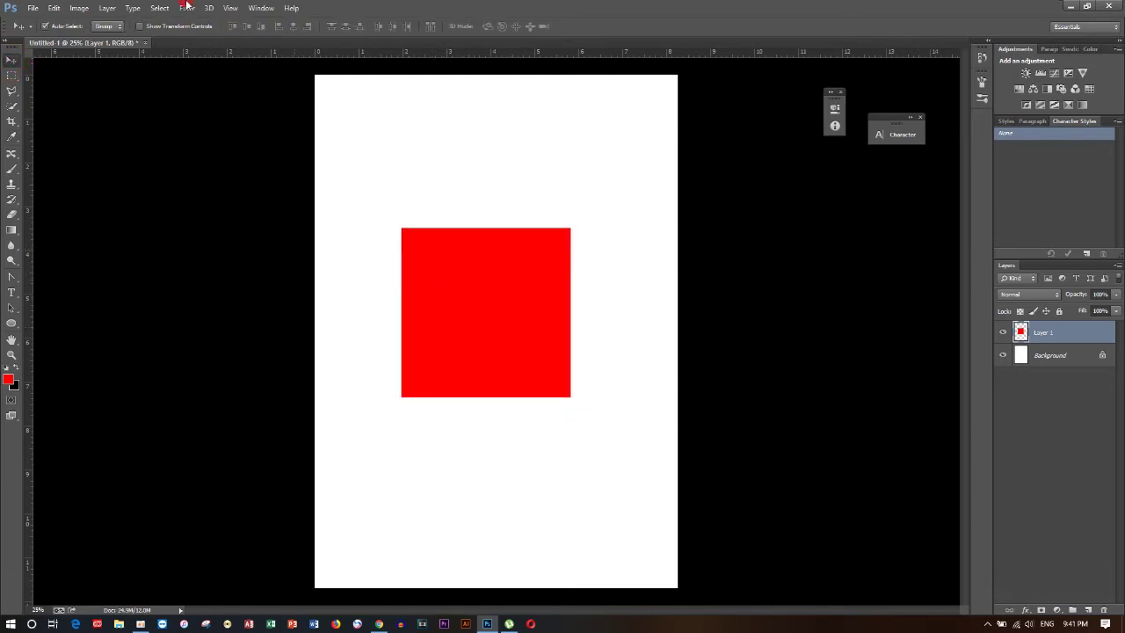
- Reposition the red square through several drags toward the page's upper left
left_click(153, 8)
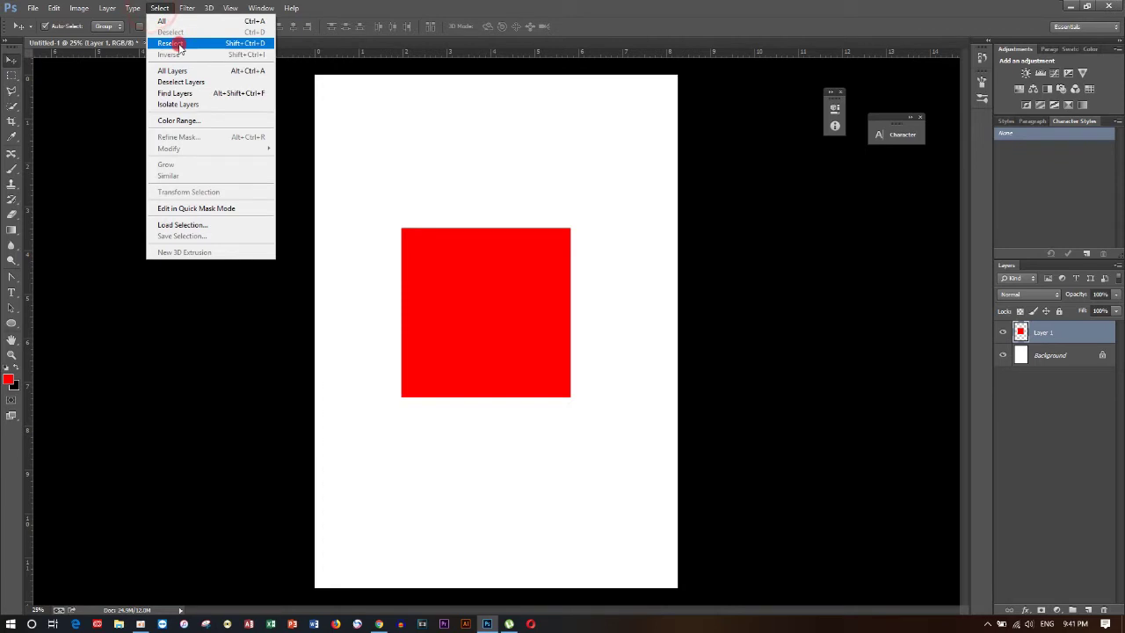
left_click(11, 60)
left_click_drag(525, 306, 542, 310)
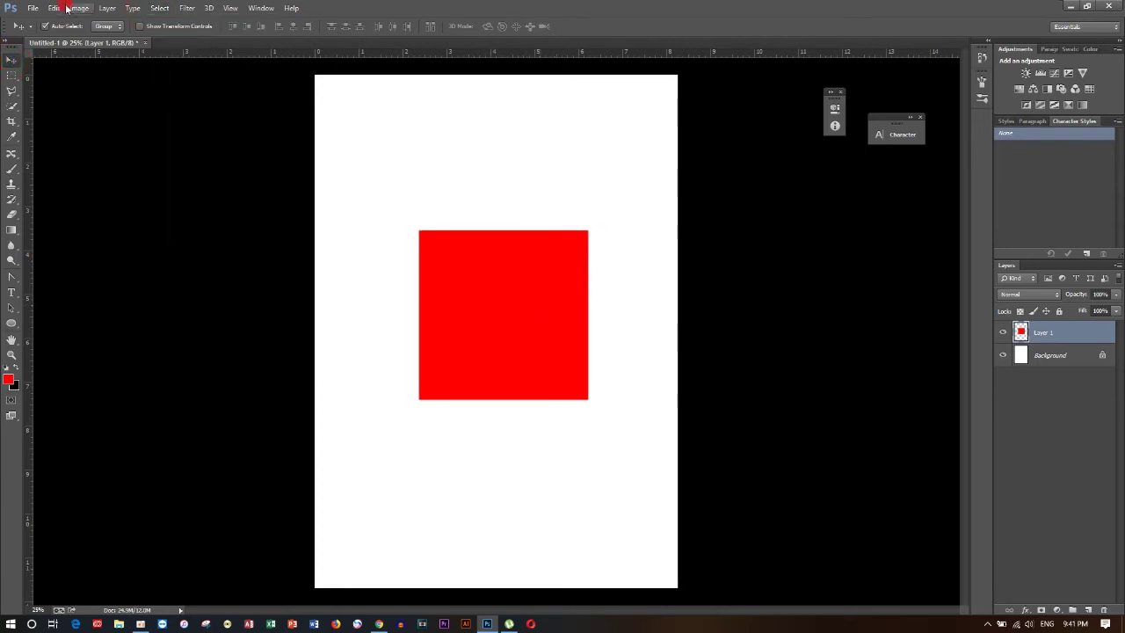
left_click(146, 9)
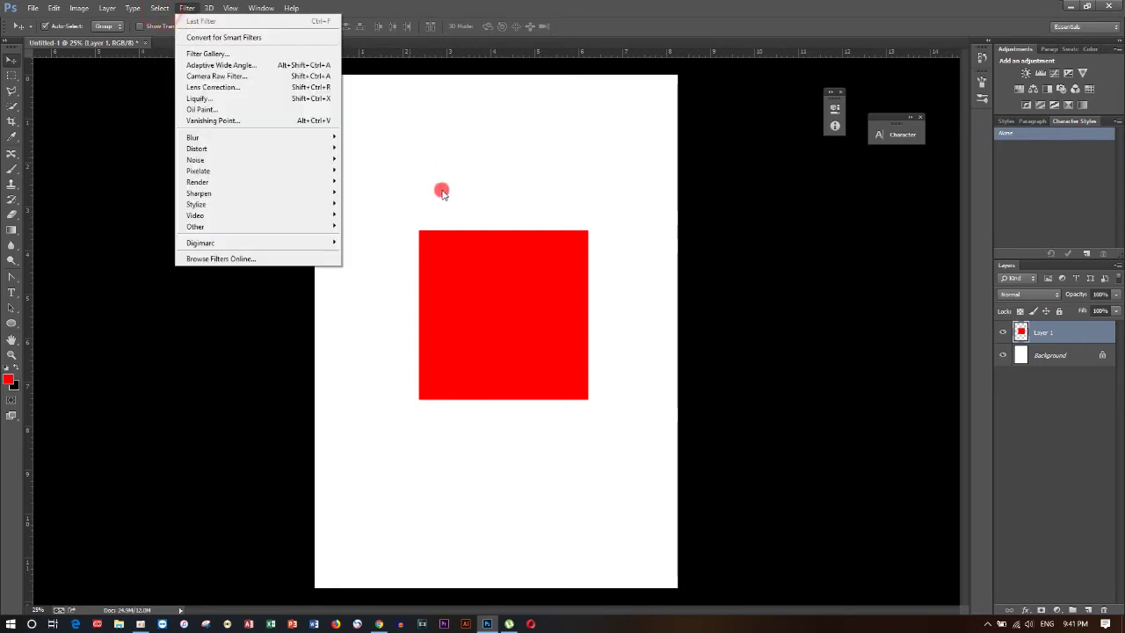
left_click(545, 348)
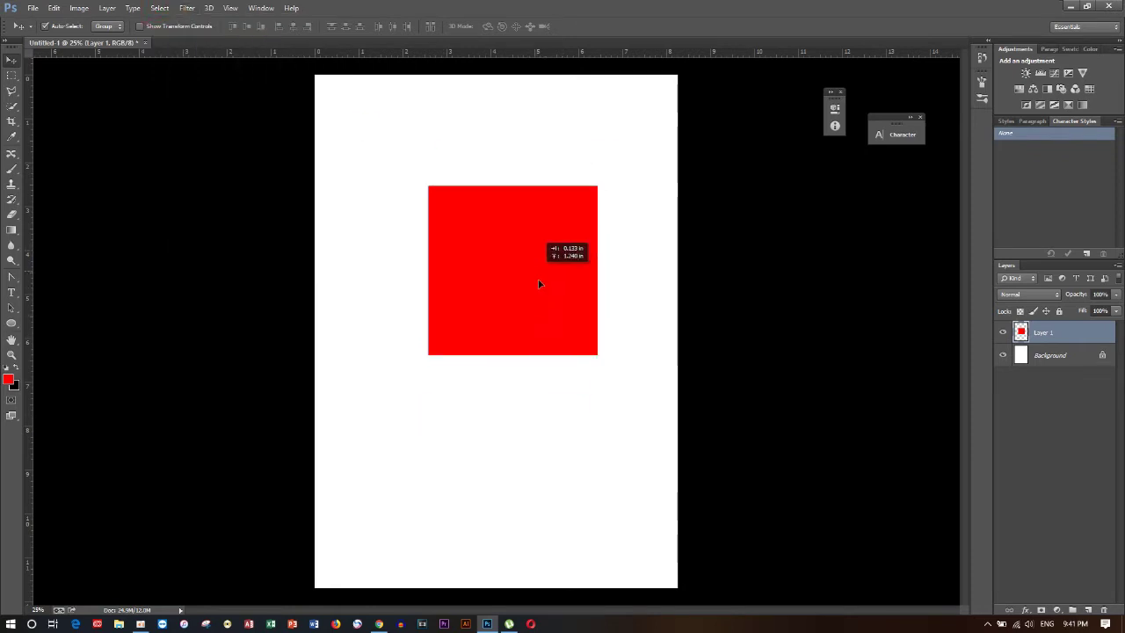
mouse_move(561, 254)
left_mouse_down()
mouse_move(555, 306)
mouse_move(474, 252)
left_mouse_up()
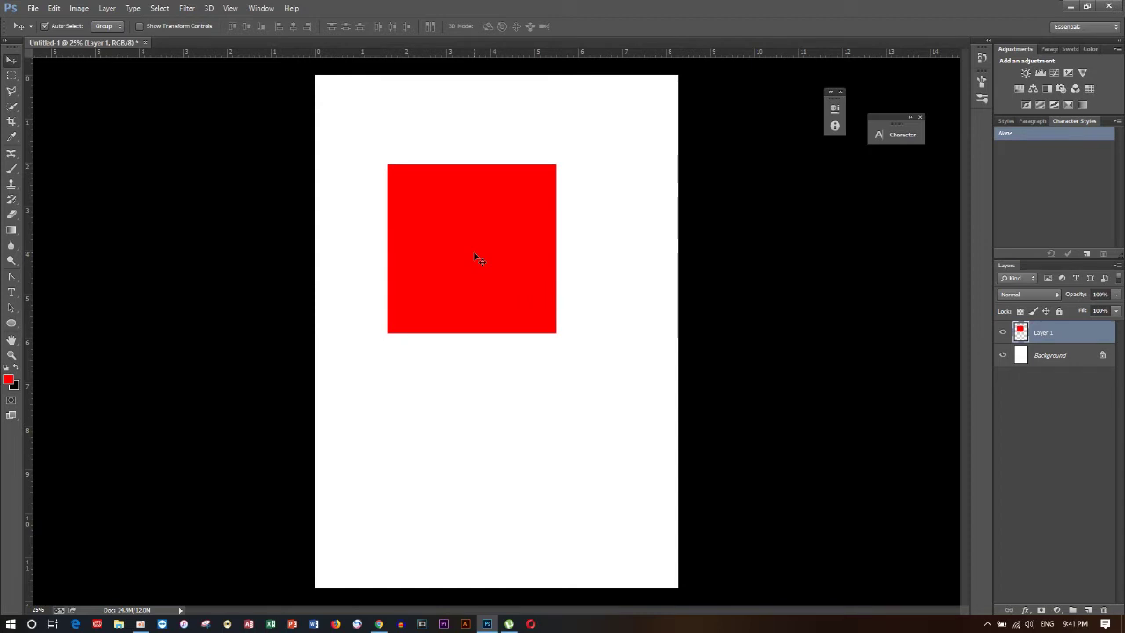
left_click_drag(474, 253, 432, 222)
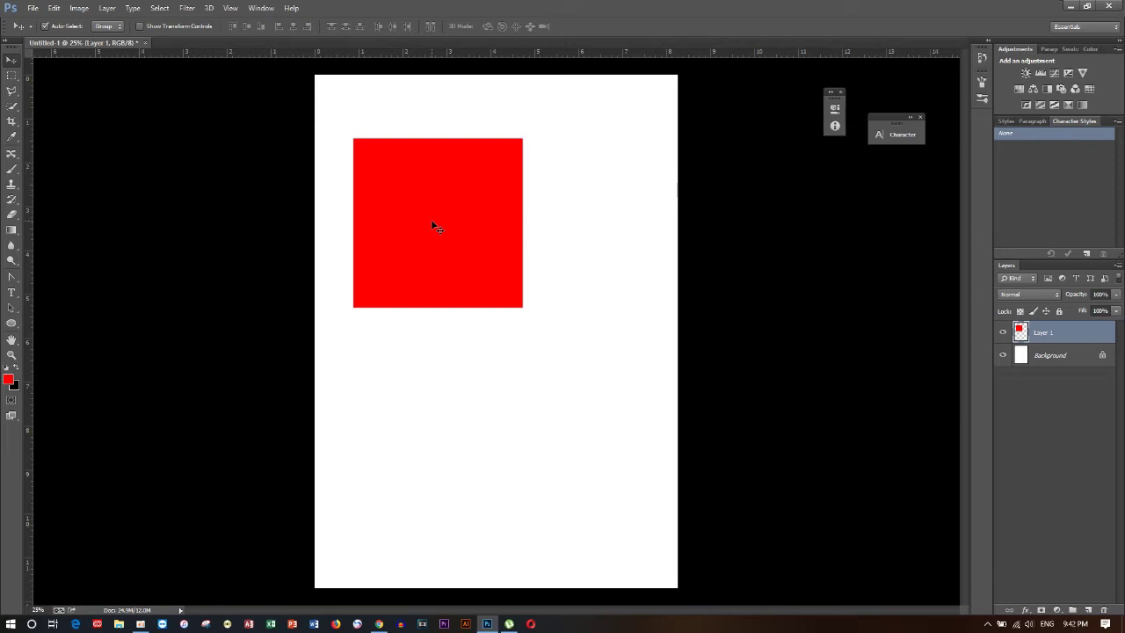
left_click_drag(438, 237, 428, 258)
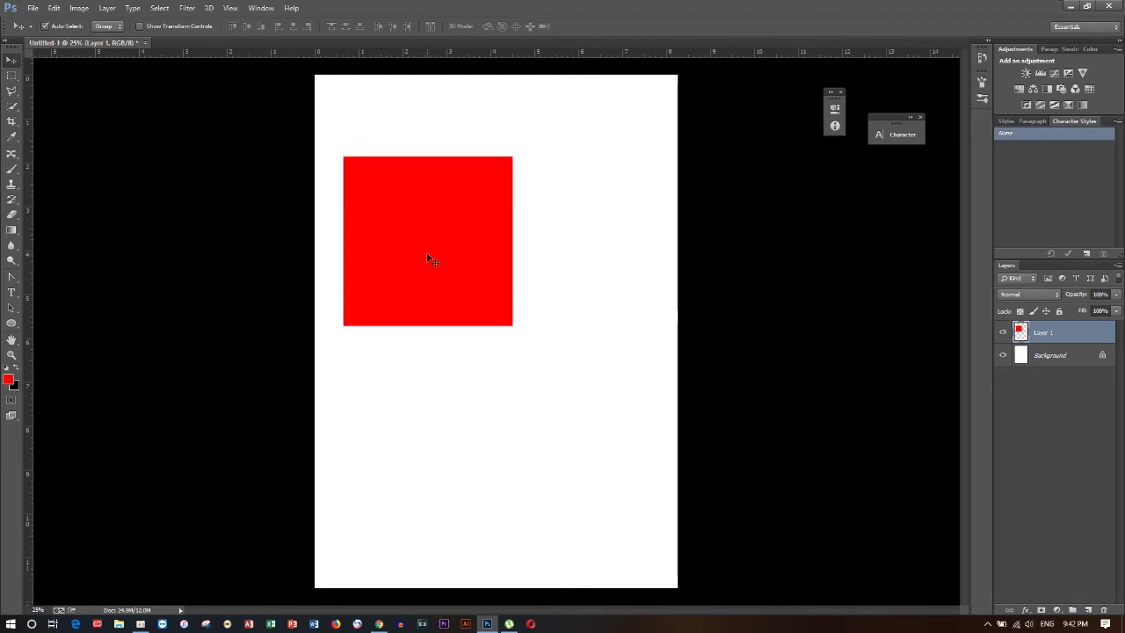
mouse_move(419, 236)
left_mouse_down()
mouse_move(408, 220)
mouse_move(507, 500)
mouse_move(514, 425)
mouse_move(630, 206)
mouse_move(618, 204)
left_mouse_up()
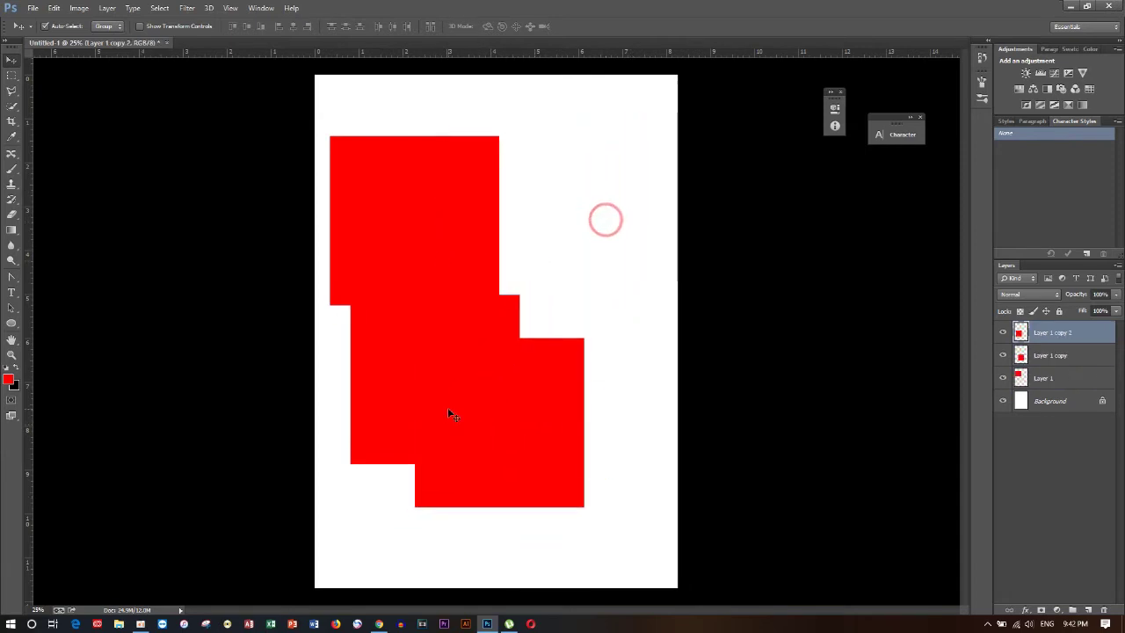
- Delete every red square and its layer until only the white Background remains
mouse_move(607, 205)
left_mouse_down()
mouse_move(550, 389)
mouse_move(585, 204)
mouse_move(567, 347)
left_mouse_up()
key("Delete")
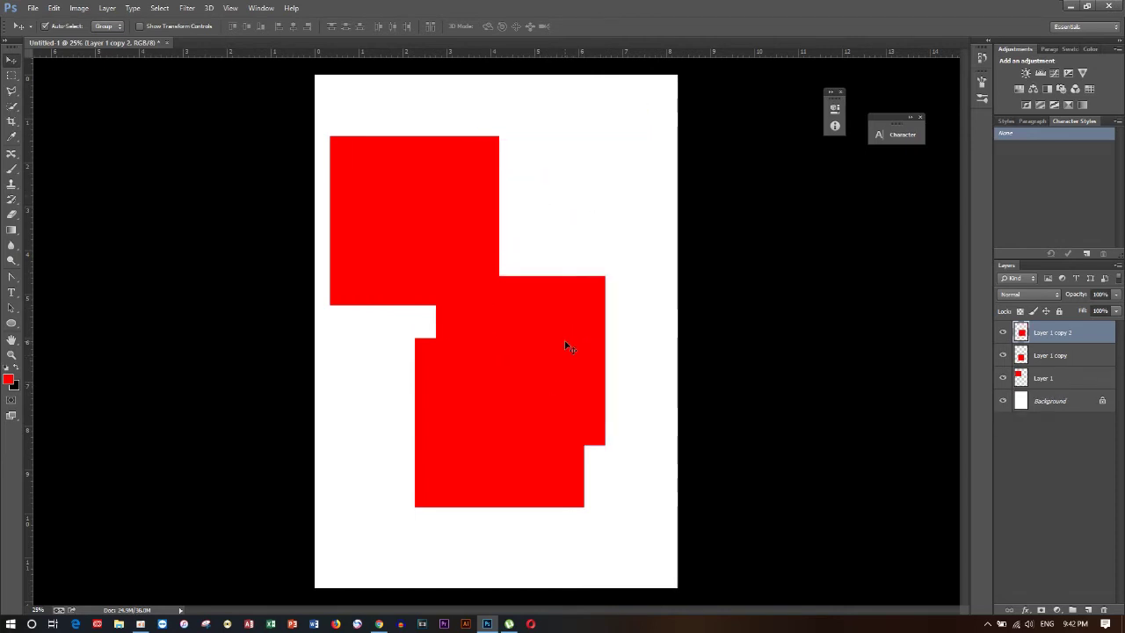
key("Delete")
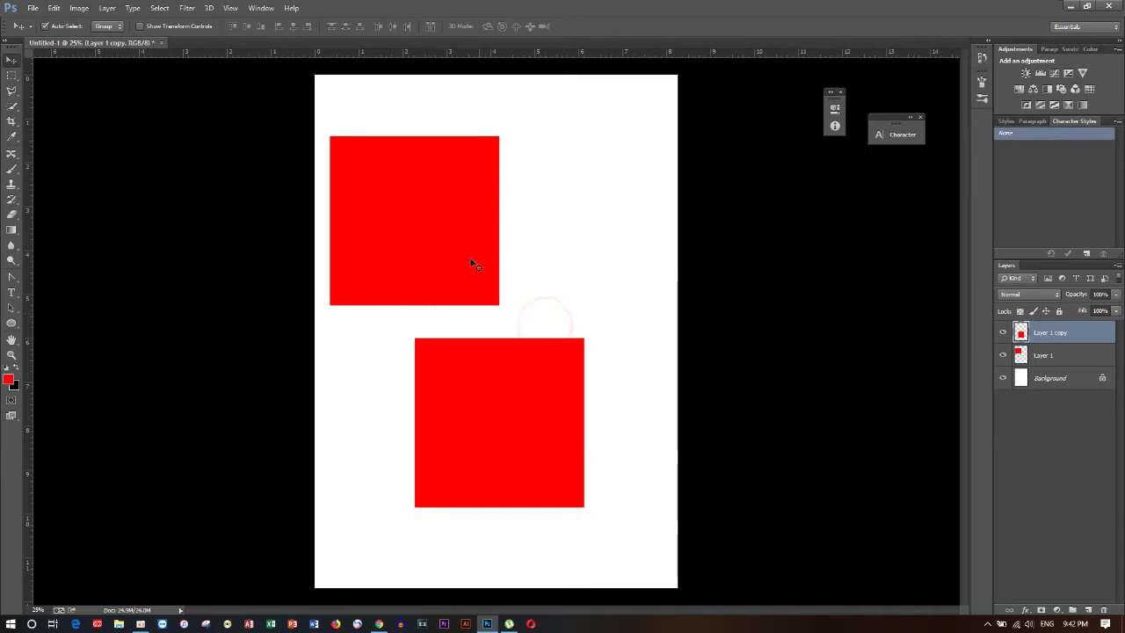
left_click(459, 250)
key("Delete")
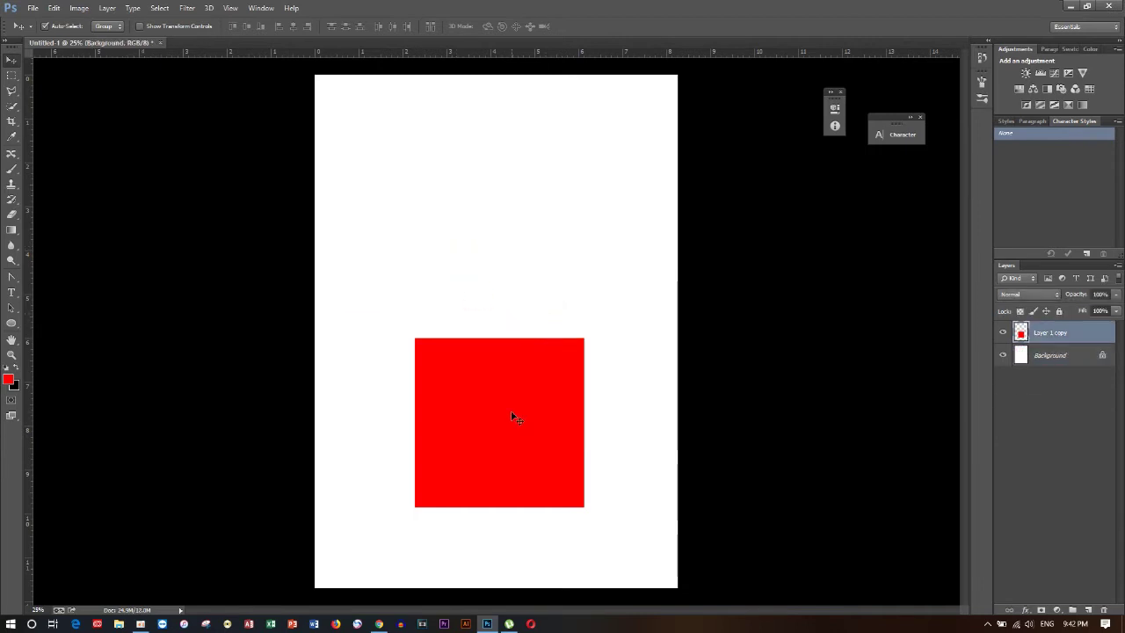
left_click_drag(512, 415, 501, 366)
key("Delete")
left_click(500, 363)
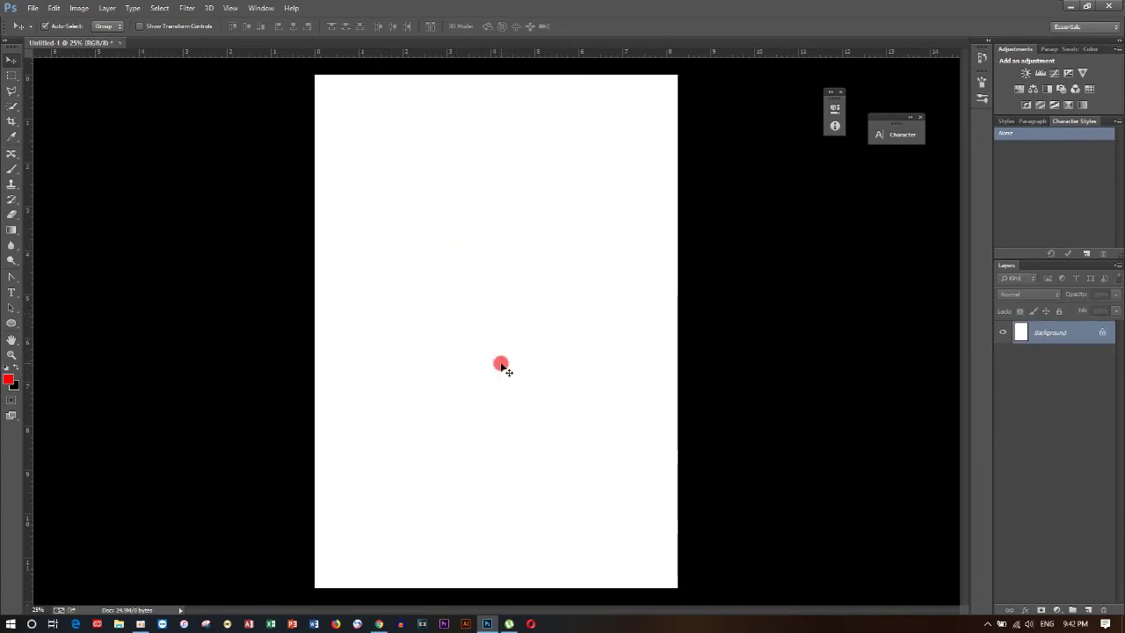
left_click(89, 15)
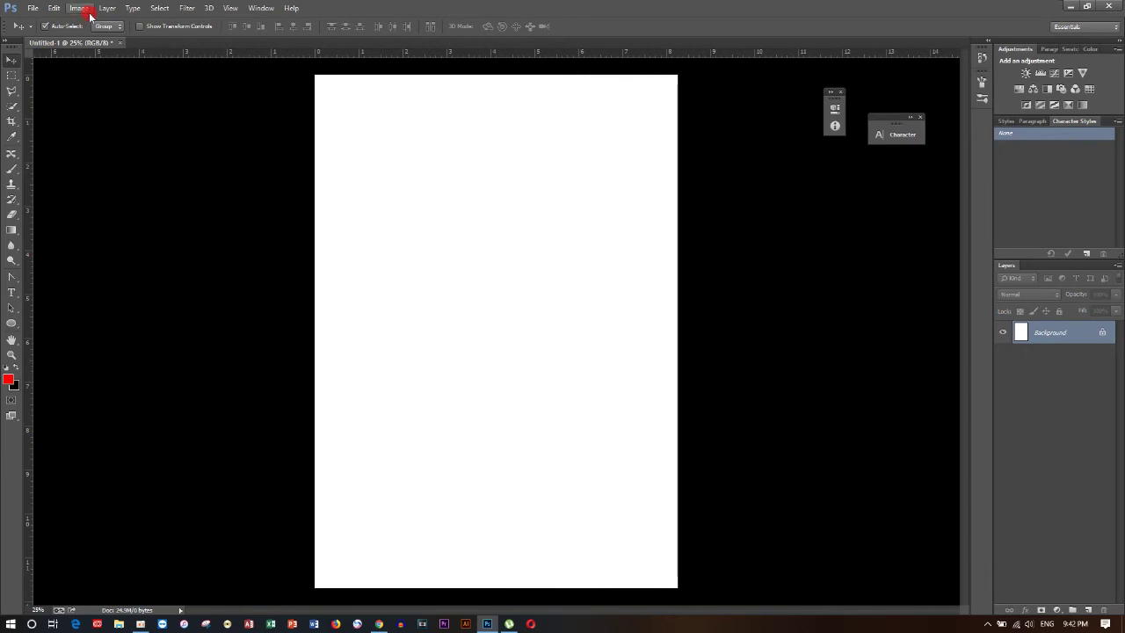
- Open hd-wallpapers-1 and the Buddhist-monks Angkor Wat image from Downloads together
left_click(30, 9)
left_click(44, 33)
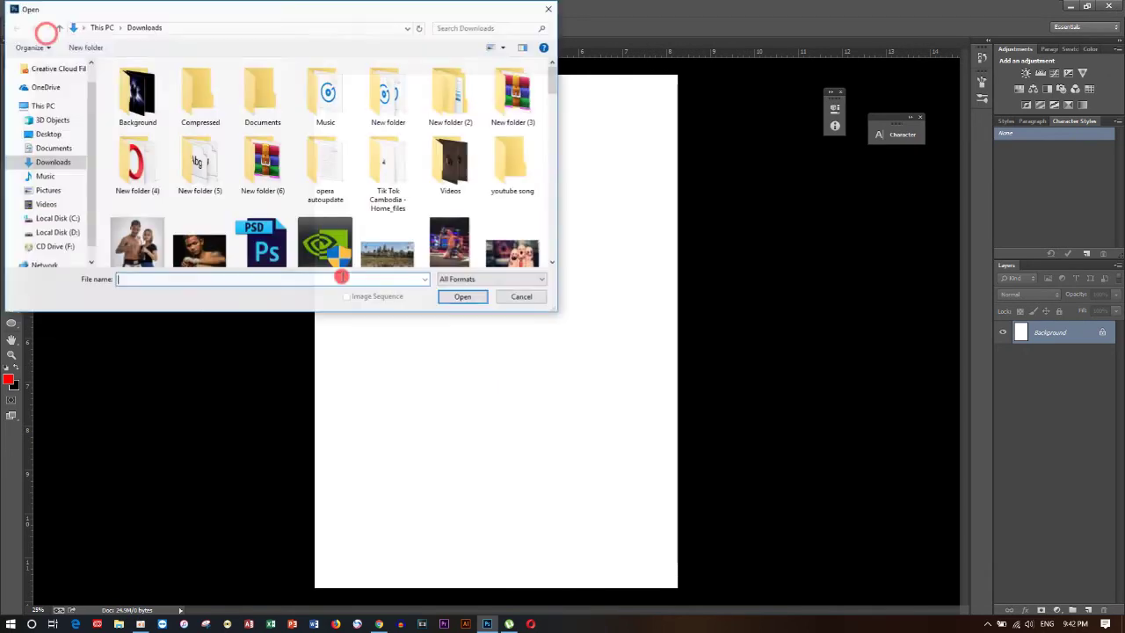
left_click_drag(551, 84, 554, 150)
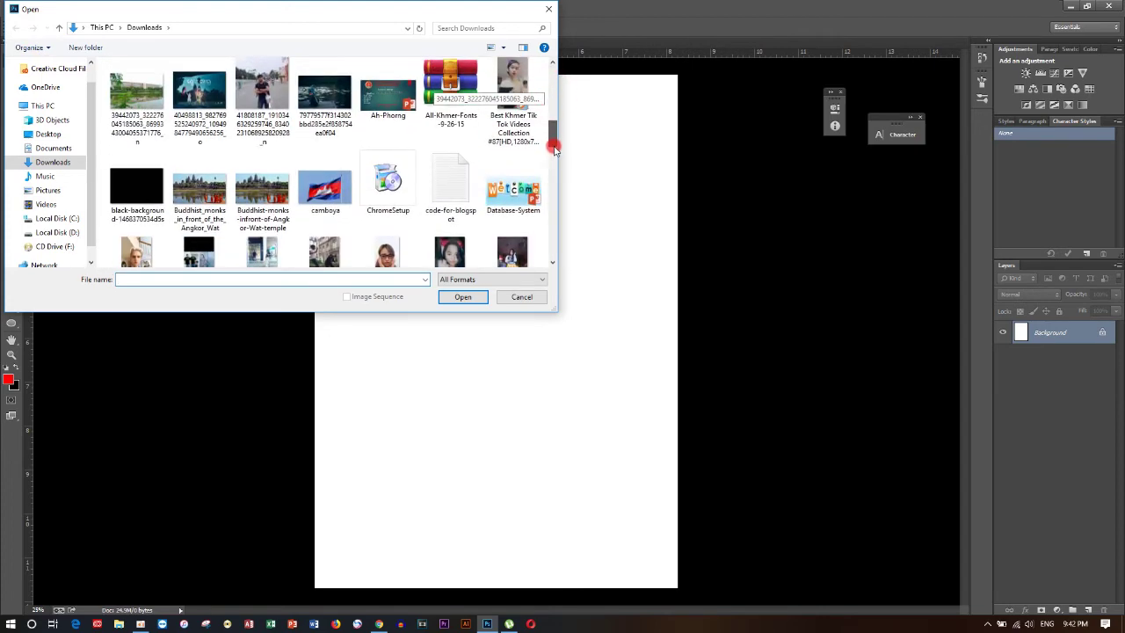
left_click_drag(554, 149, 554, 178)
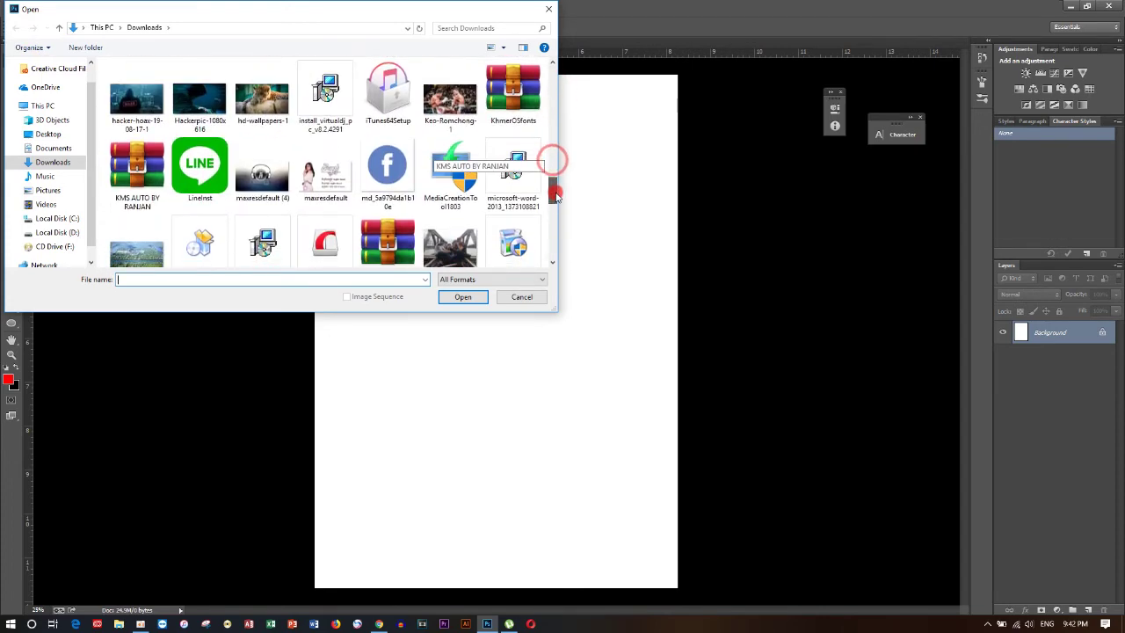
left_click_drag(554, 178, 552, 176)
left_click(267, 151)
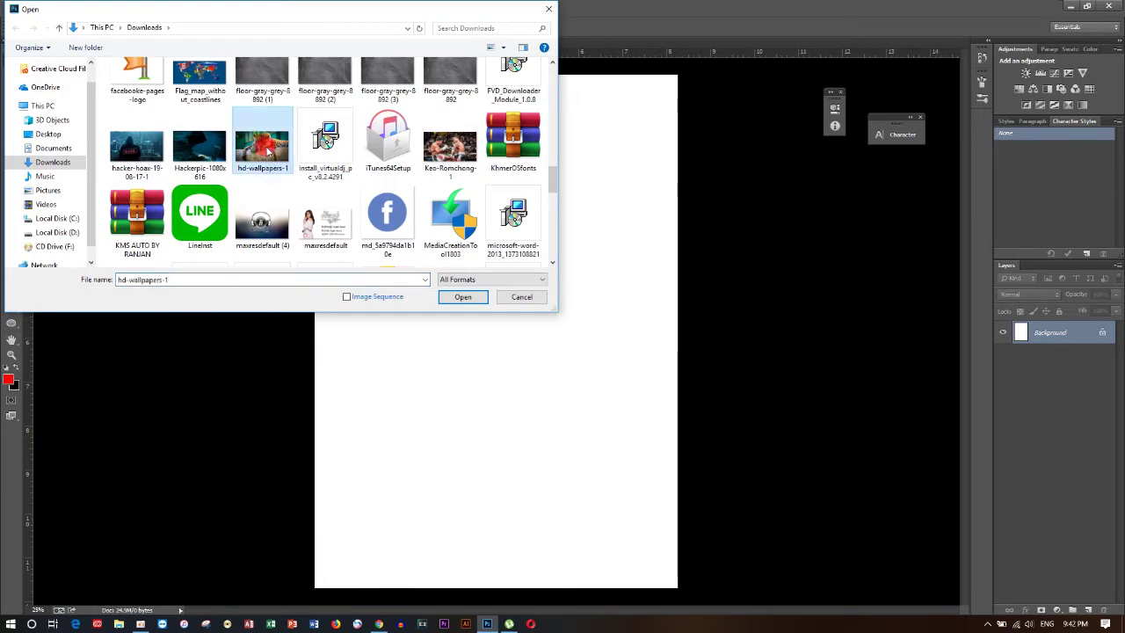
mouse_move(553, 180)
left_mouse_down()
mouse_move(555, 236)
mouse_move(553, 195)
left_mouse_up()
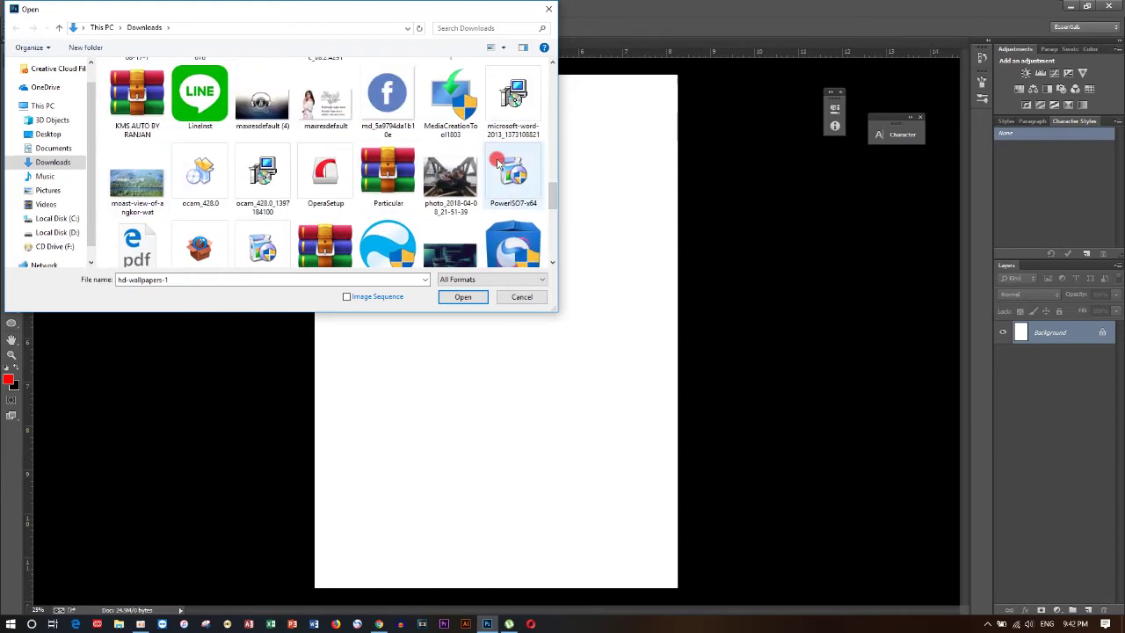
left_click_drag(553, 195, 545, 138)
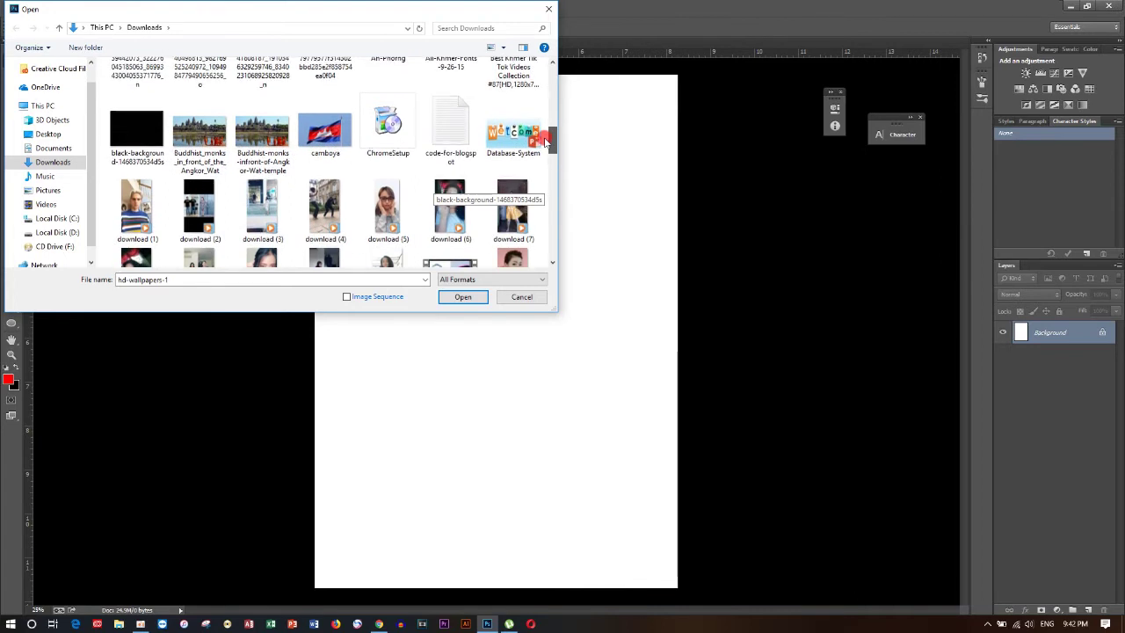
scroll(545, 138, "down", 2)
left_click(236, 104)
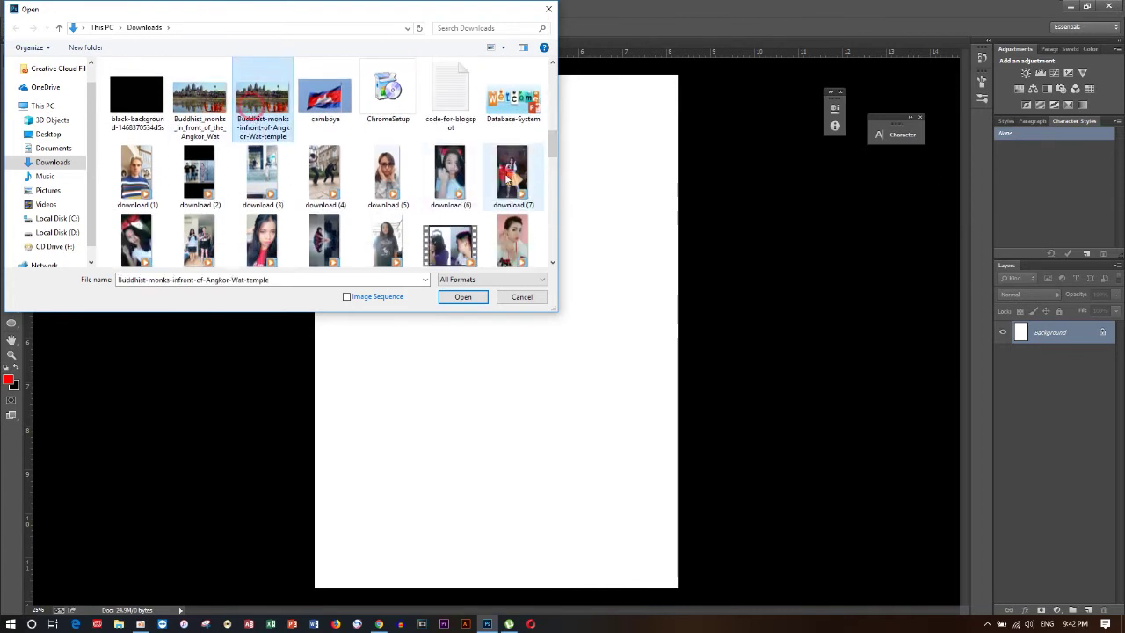
left_click_drag(552, 148, 556, 176)
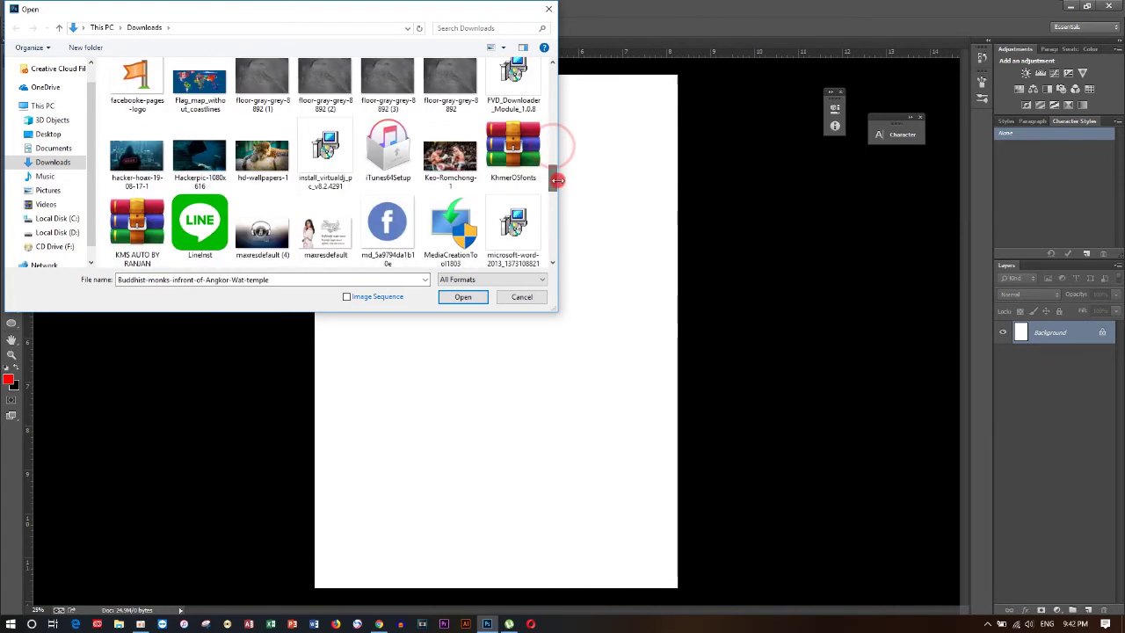
left_click(284, 171, "ctrl")
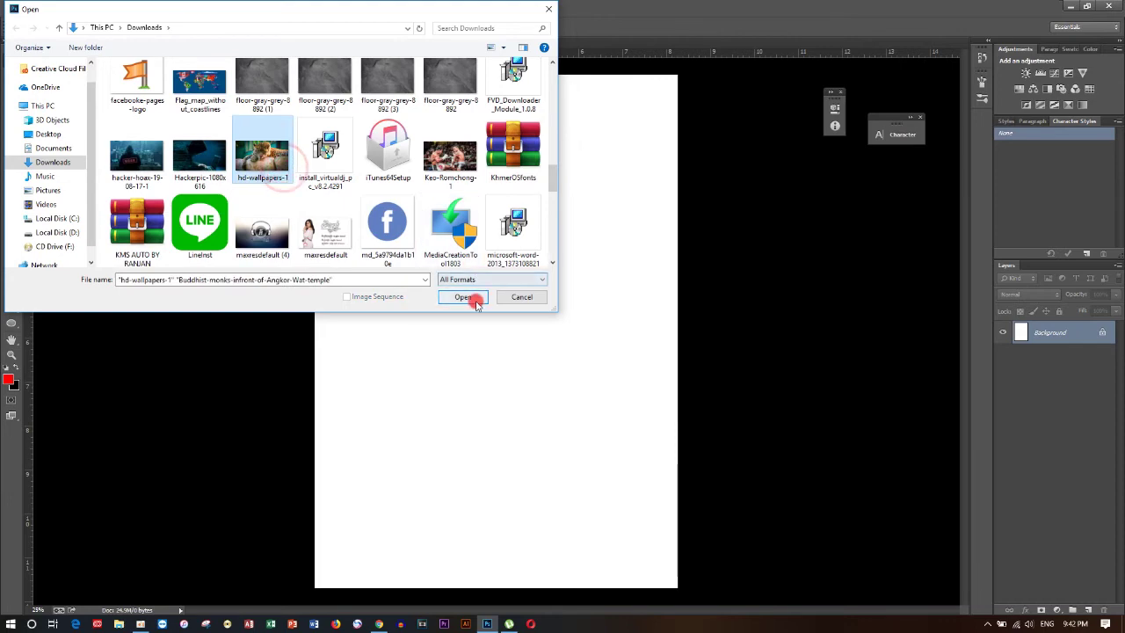
left_click(463, 296)
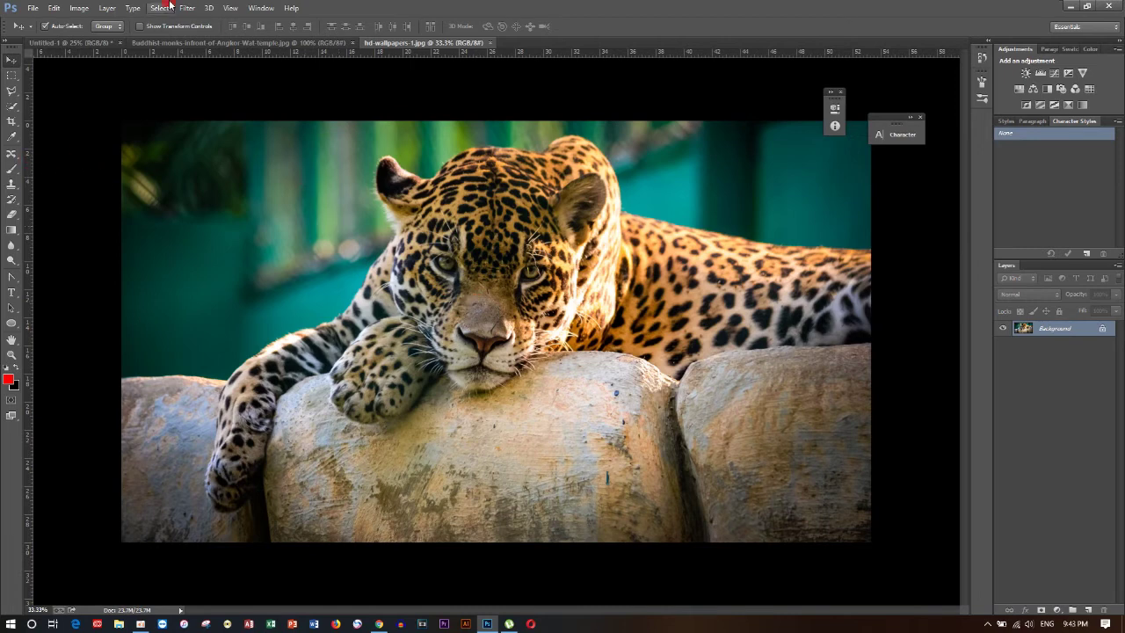
- Crop Untitled-1 from the bottom to a landscape 2480 × 1876 px canvas and zoom in
left_click(95, 43)
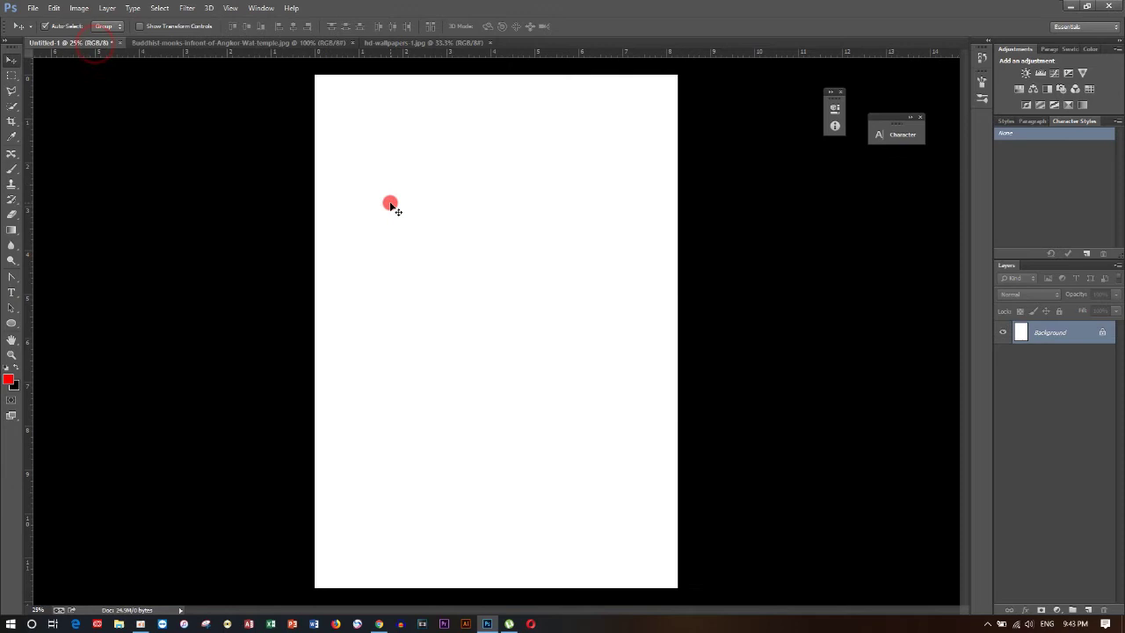
left_click(11, 121)
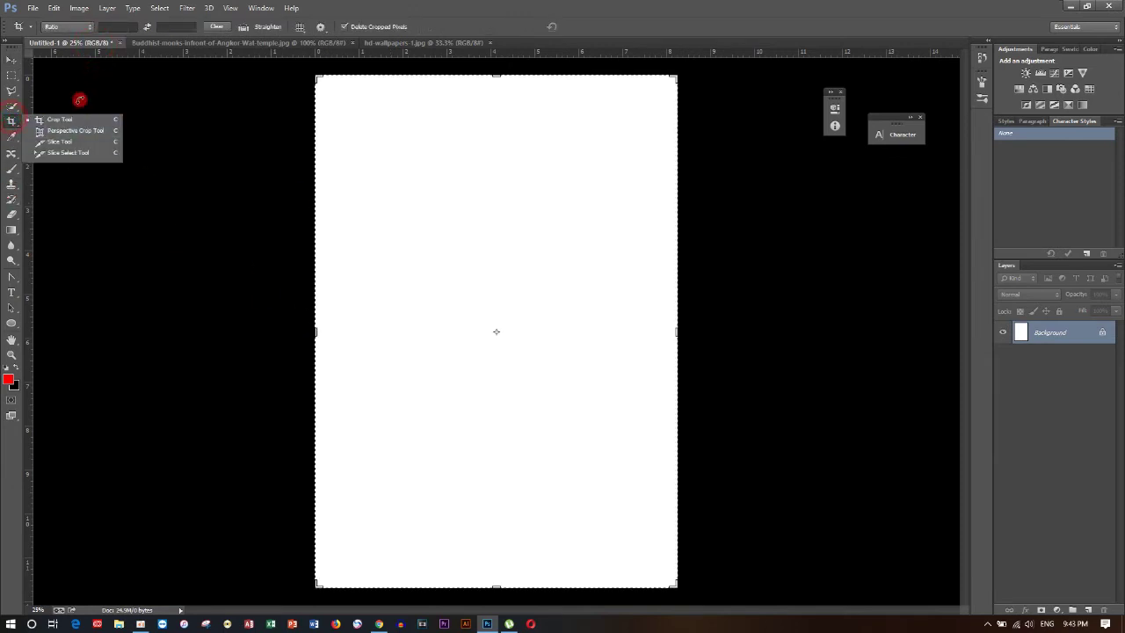
left_click(75, 130)
left_click(12, 121)
left_click(70, 123)
left_click_drag(498, 586, 498, 464)
key("Return")
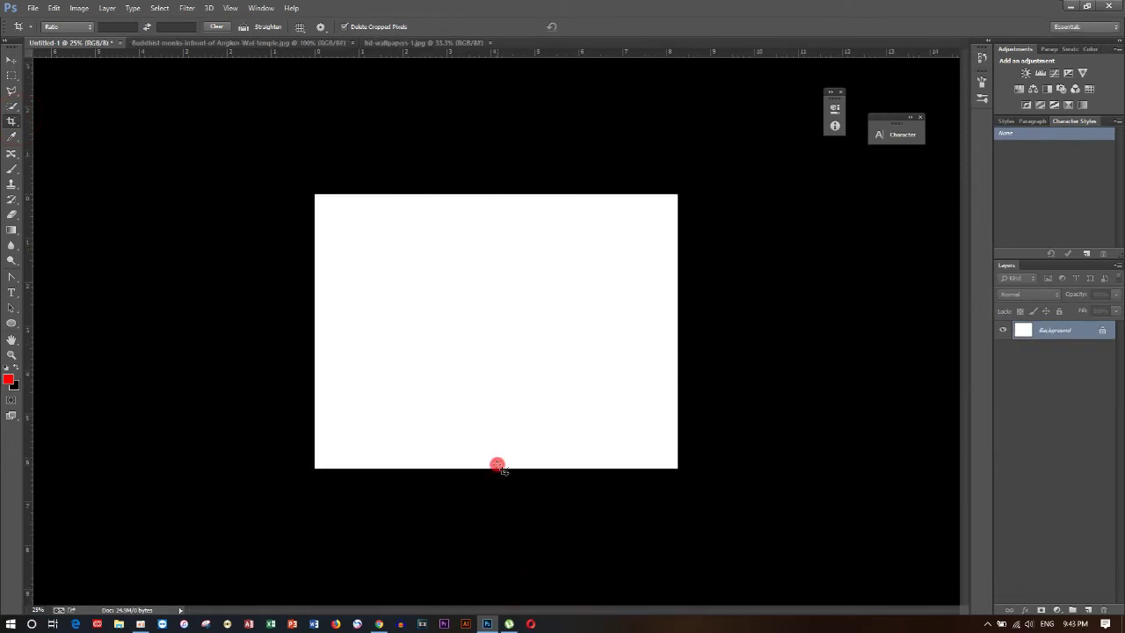
key("ctrl+plus")
key("ctrl+alt+i")
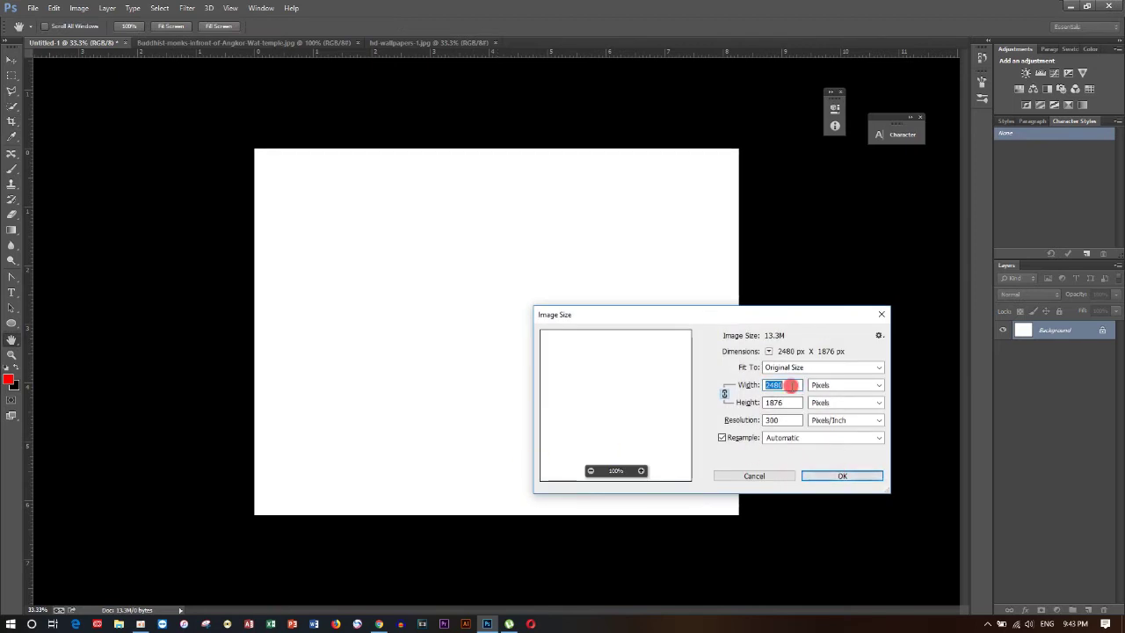
- Cancel the image resize and bring up the hd-wallpapers-1.jpg jaguar photo with the Move tool active
type("300")
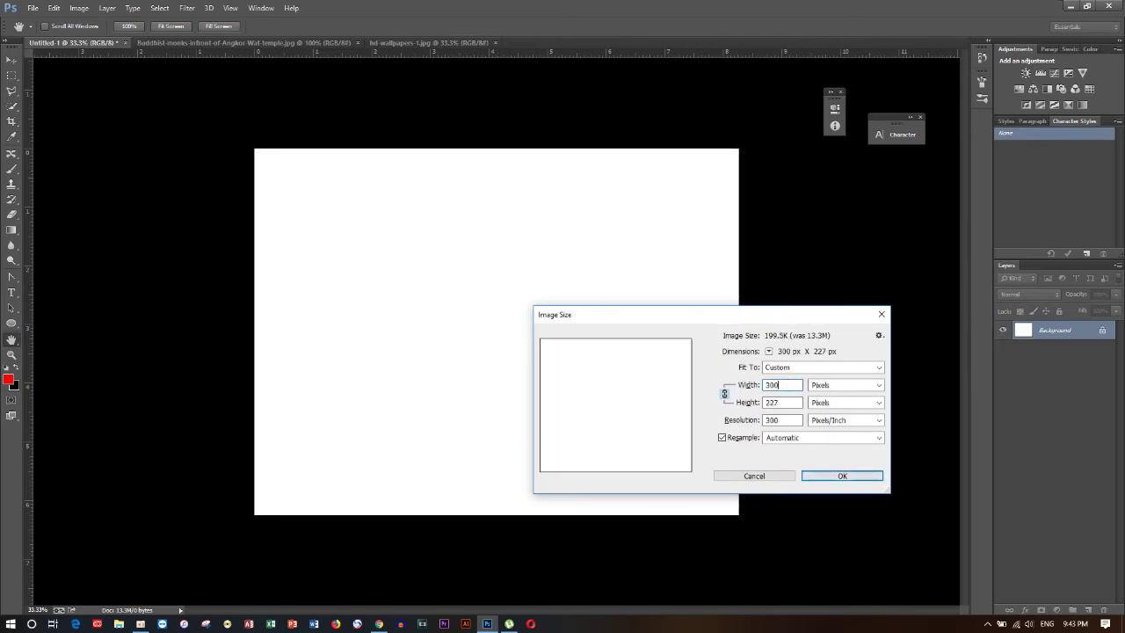
key("Escape")
key("c")
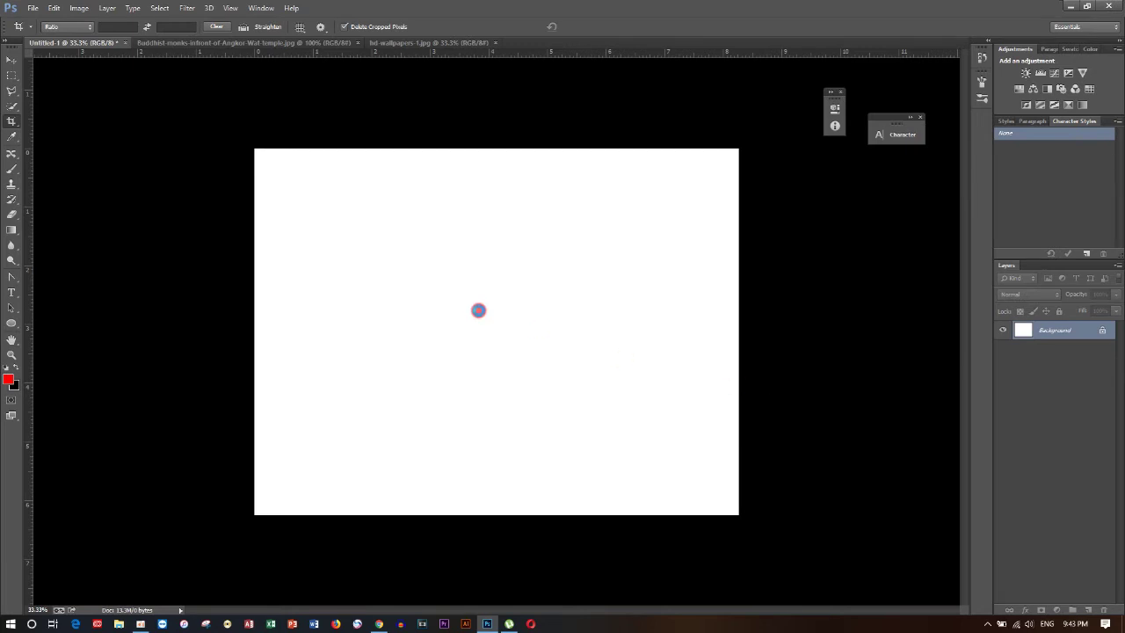
left_click(478, 310)
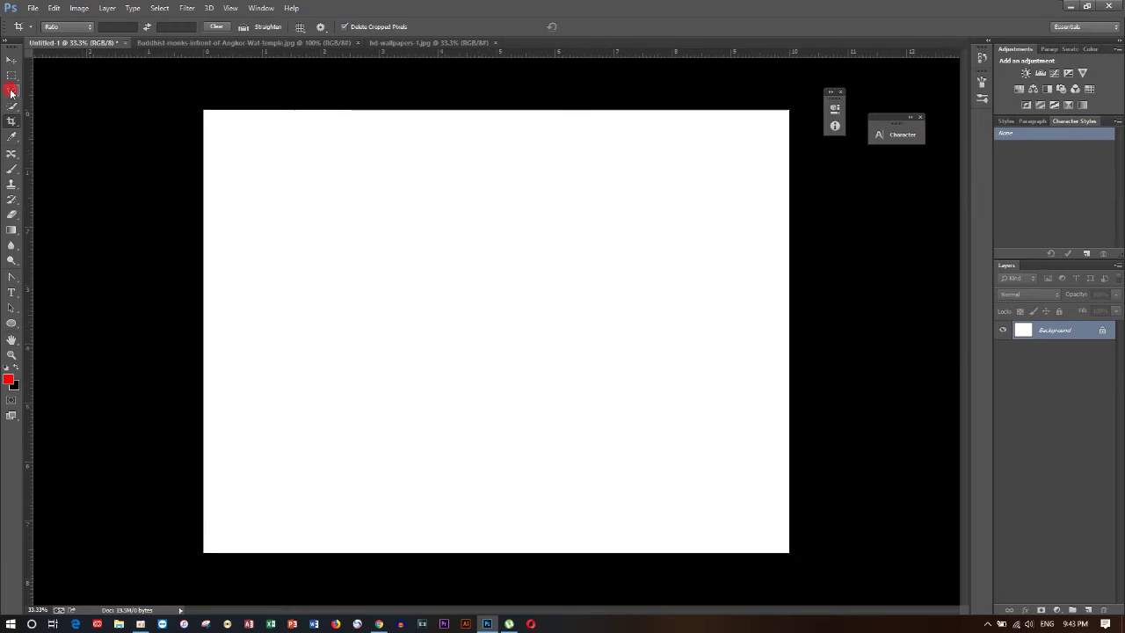
left_click(13, 62)
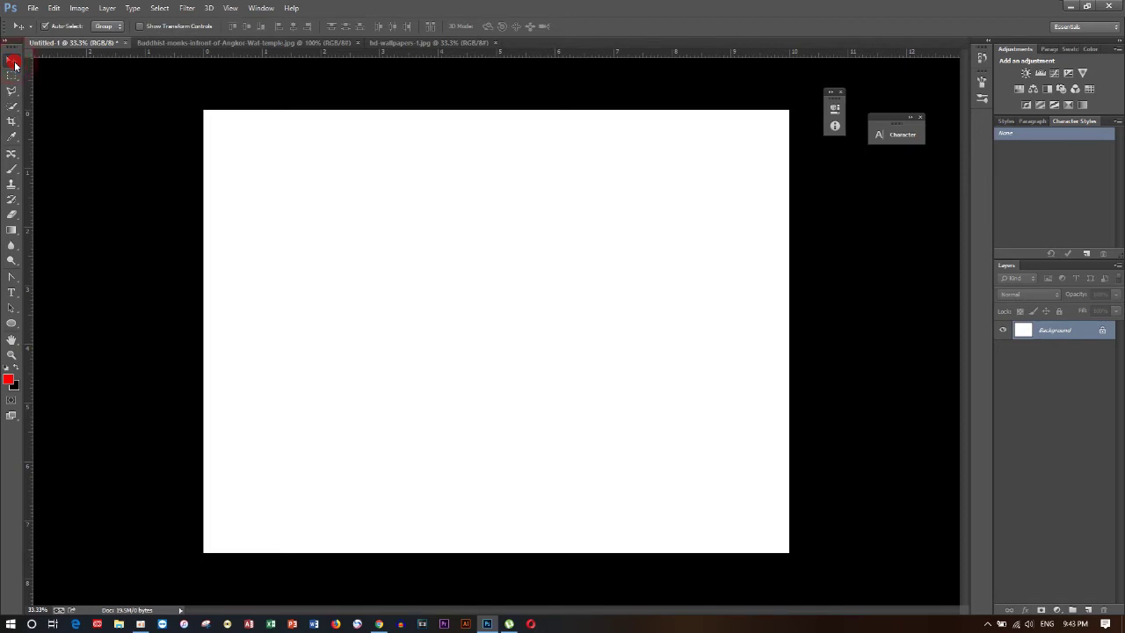
left_click(457, 42)
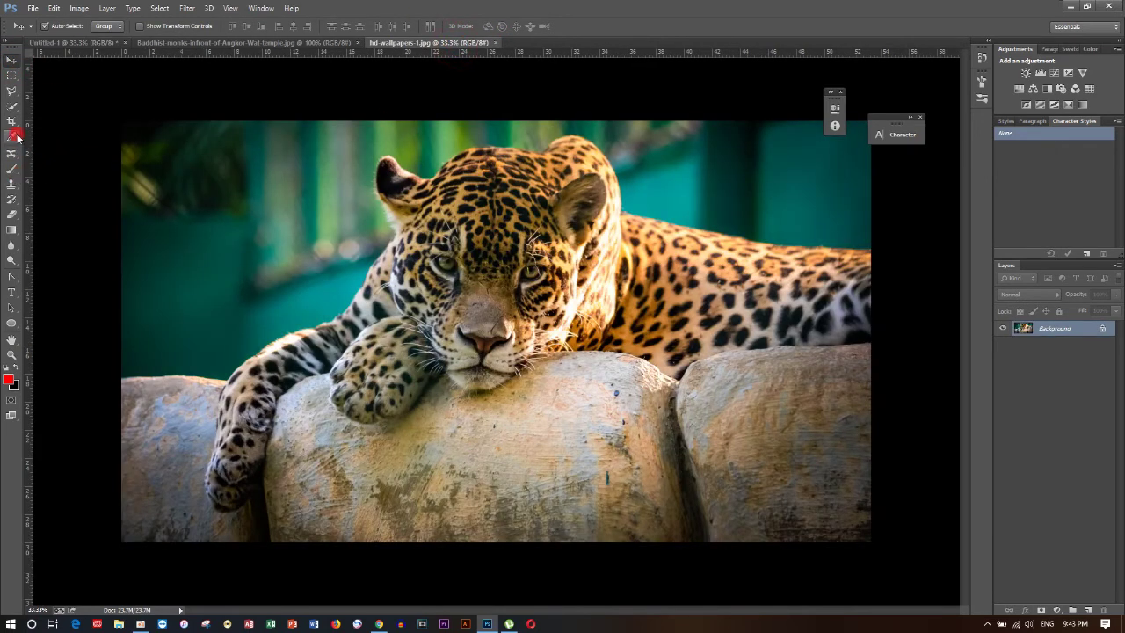
- With the Quick Selection Tool, select the rocks and the jaguar's back, face and paw
mouse_move(11, 109)
left_mouse_down()
mouse_move(56, 110)
mouse_move(40, 111)
left_mouse_up()
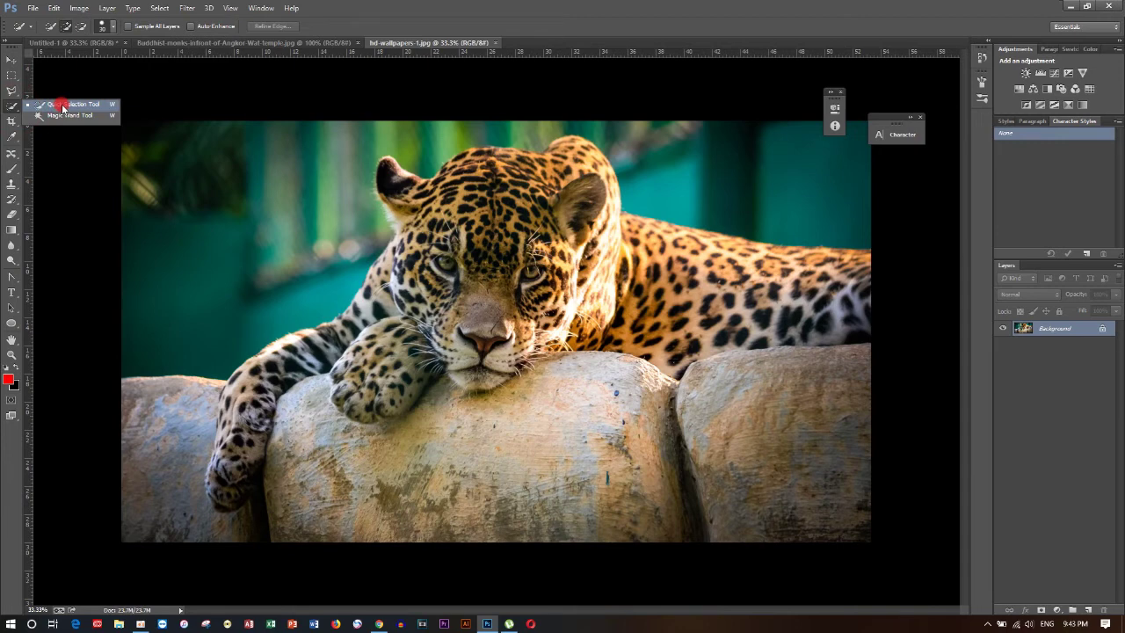
left_click_drag(61, 107, 61, 104)
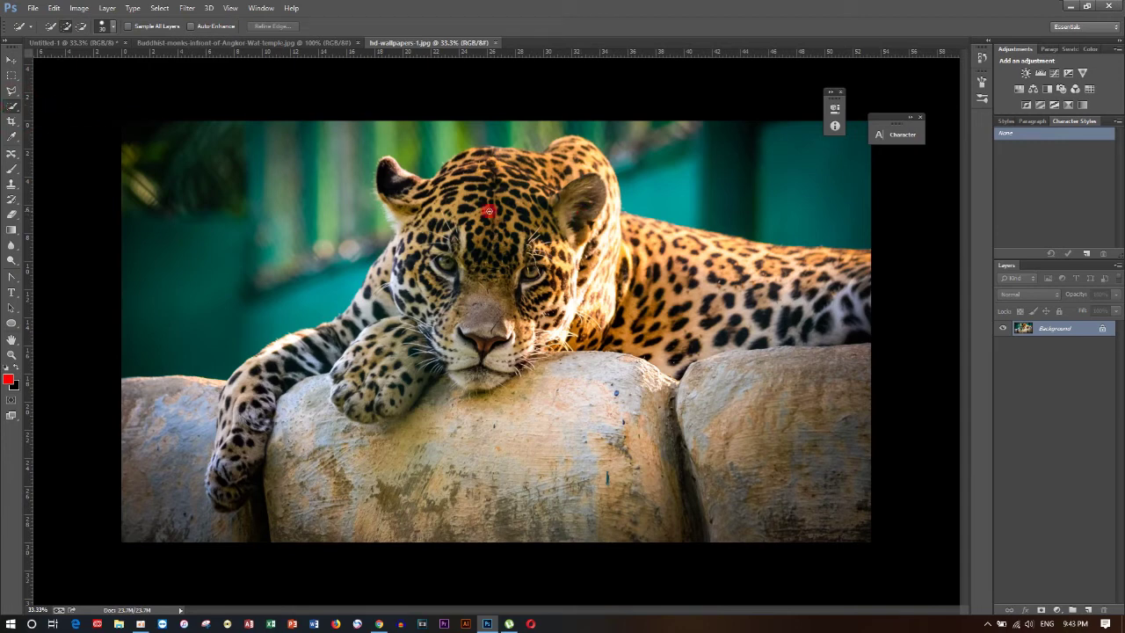
mouse_move(694, 376)
left_mouse_down()
mouse_move(753, 431)
mouse_move(655, 354)
mouse_move(870, 347)
mouse_move(873, 360)
mouse_move(673, 250)
mouse_move(618, 255)
left_mouse_up()
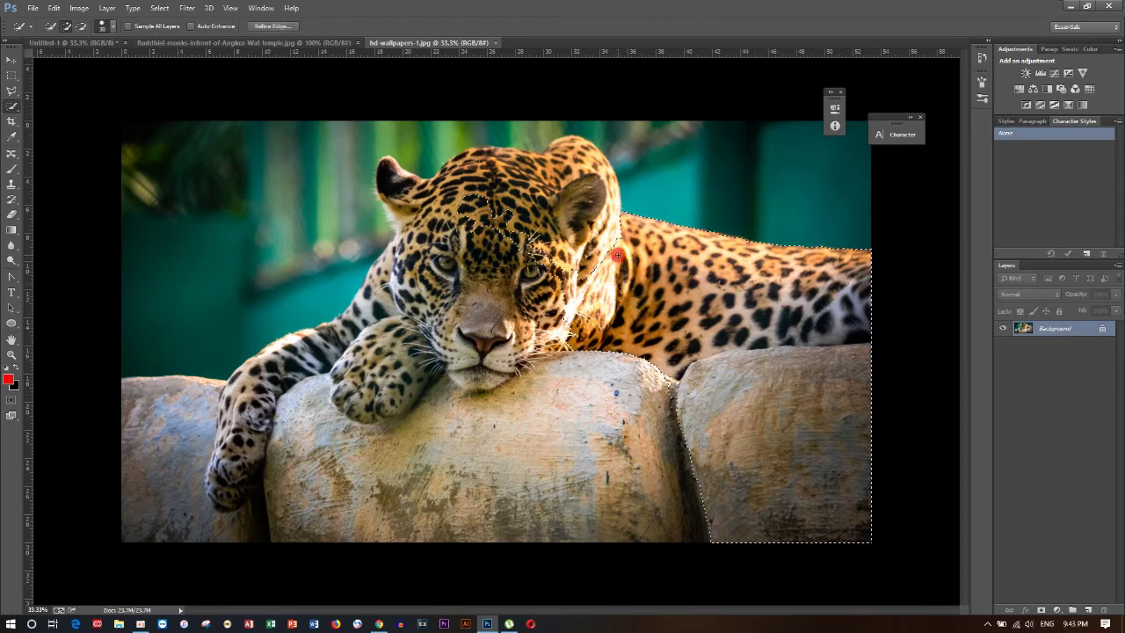
left_click(580, 216)
left_click_drag(345, 467, 293, 442)
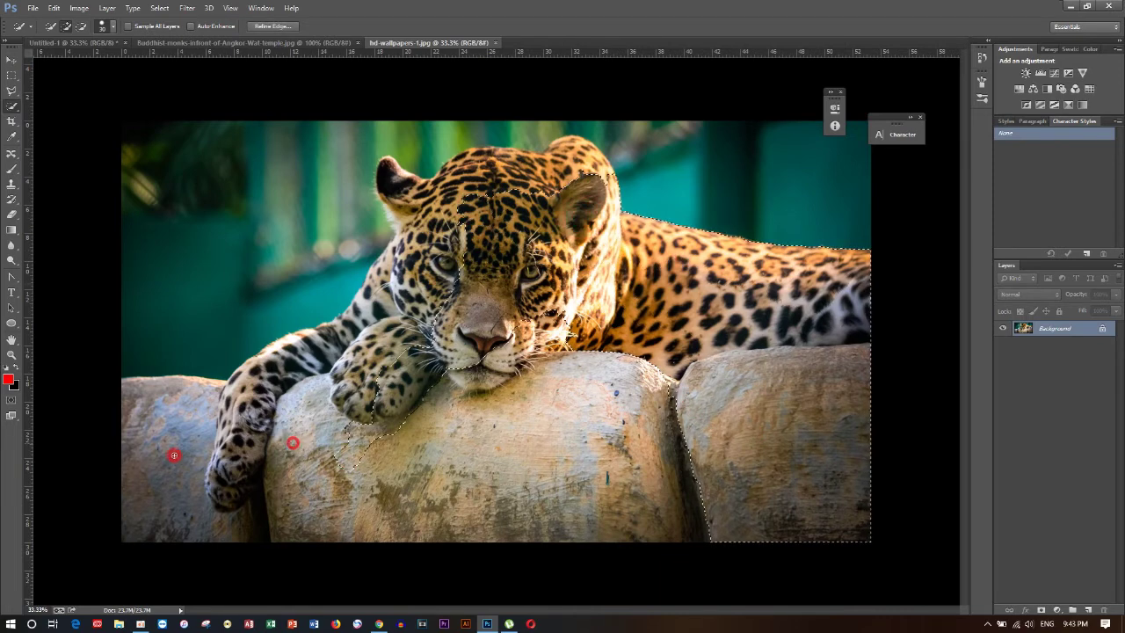
- Add the left rocks, face side and ear, subtract the background above the head, then pick Move
left_click_drag(143, 407, 477, 480)
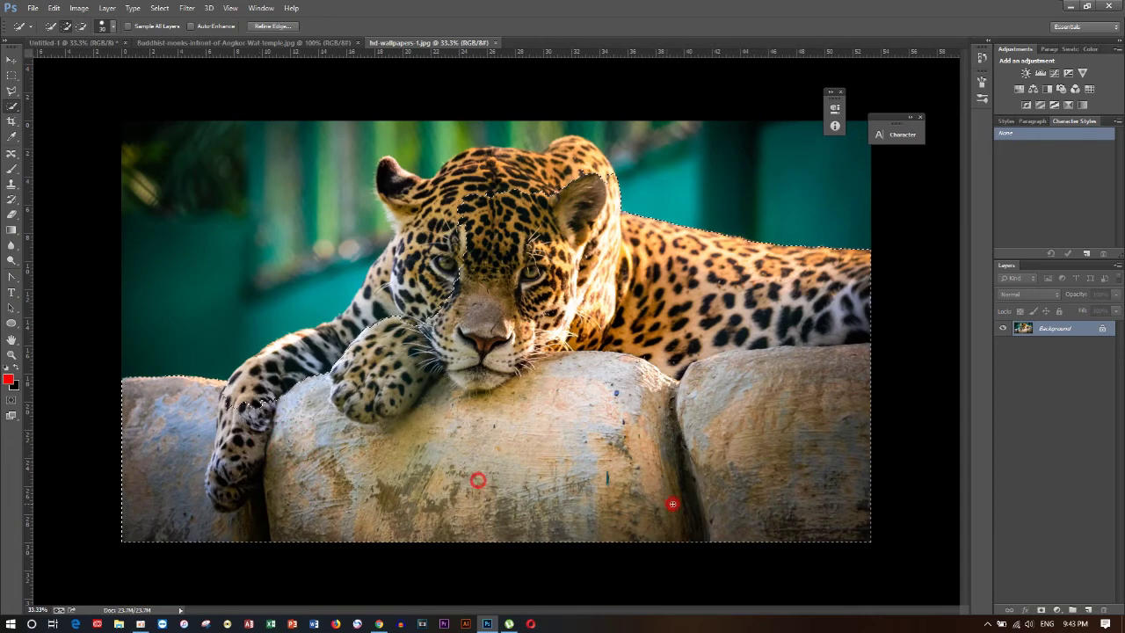
mouse_move(467, 183)
left_mouse_down()
mouse_move(370, 290)
mouse_move(286, 351)
left_mouse_up()
mouse_move(434, 194)
left_mouse_down()
mouse_move(396, 176)
mouse_move(396, 203)
mouse_move(475, 161)
mouse_move(578, 168)
left_mouse_up()
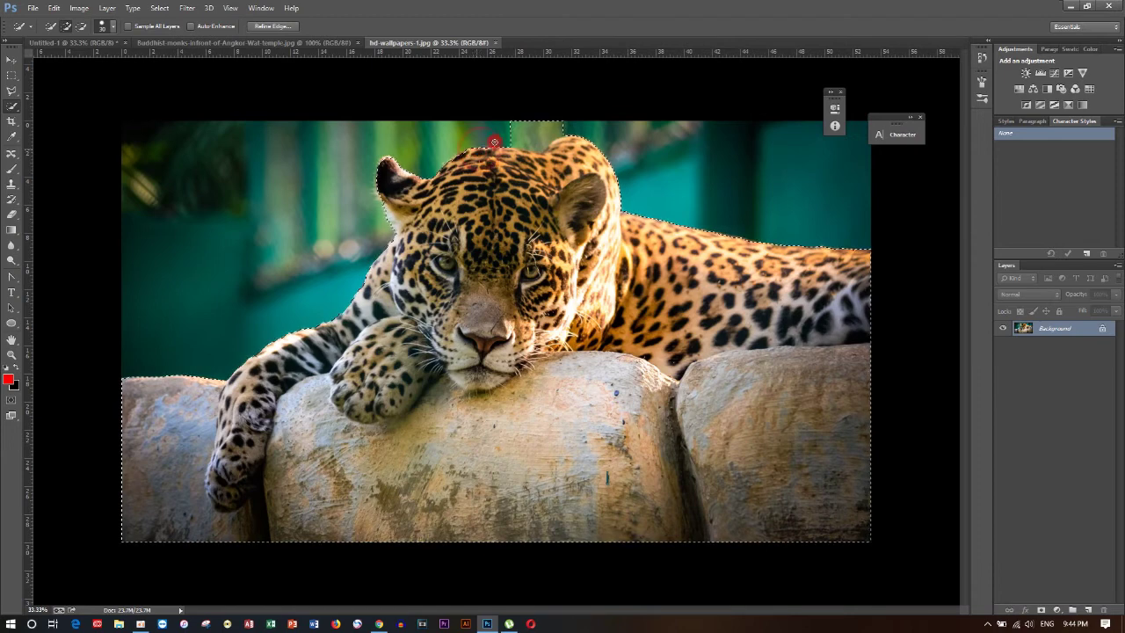
left_click_drag(531, 137, 548, 131)
left_click(17, 58)
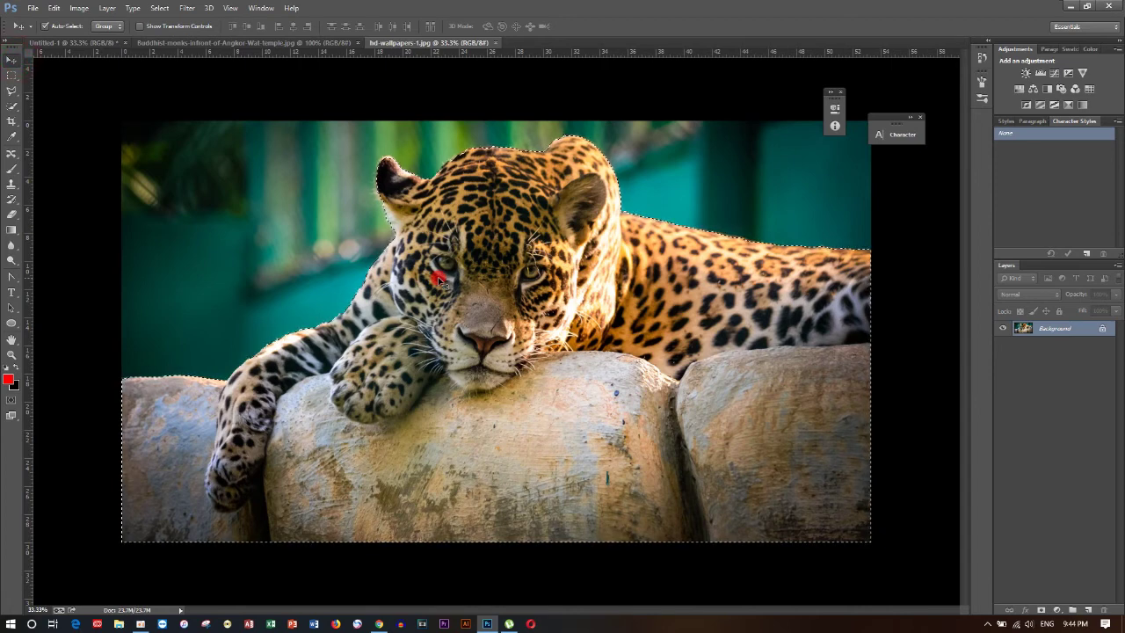
left_click(341, 298)
- Drag the jaguar cut-out into Untitled-1 and scale it to about 79% along the canvas bottom
mouse_move(453, 288)
left_mouse_down()
mouse_move(378, 236)
mouse_move(187, 42)
left_mouse_up()
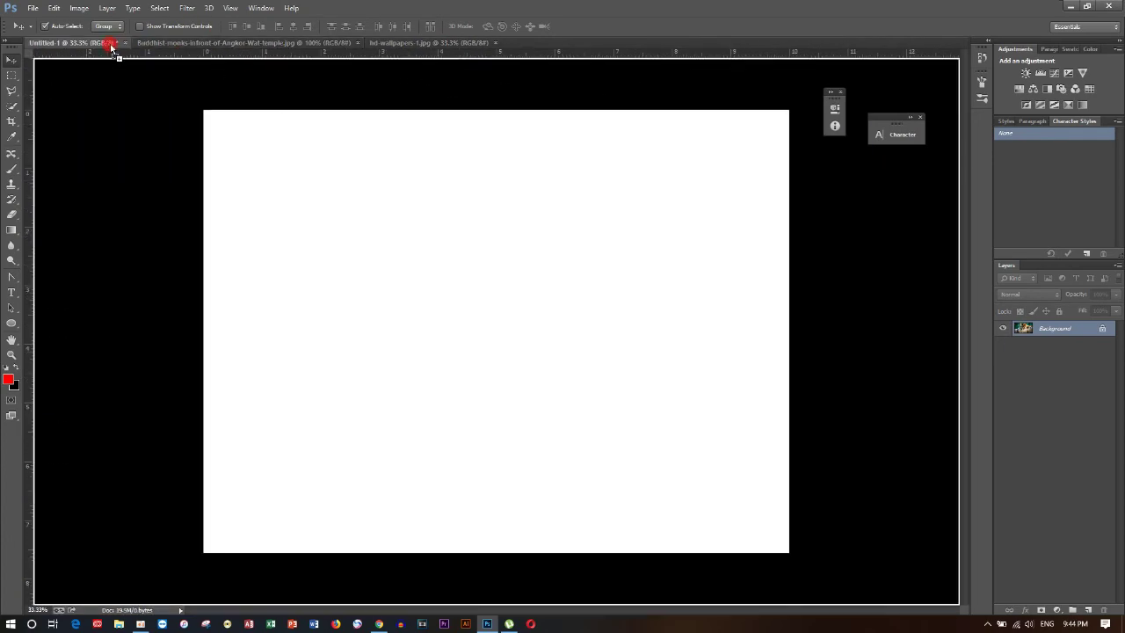
left_click_drag(187, 42, 490, 281)
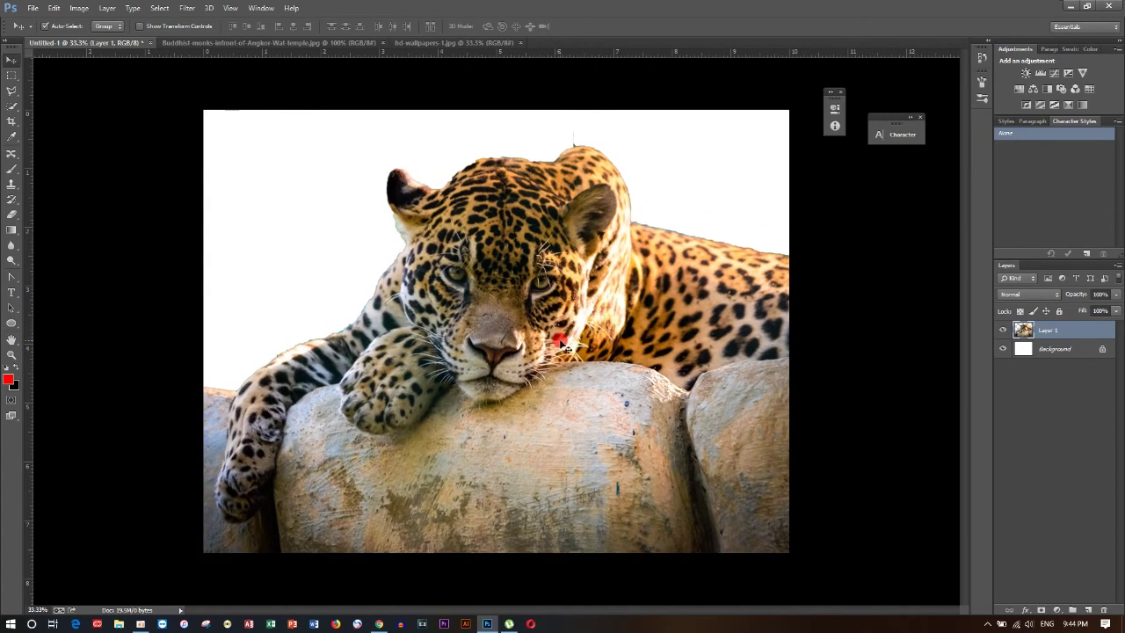
key("ctrl+t")
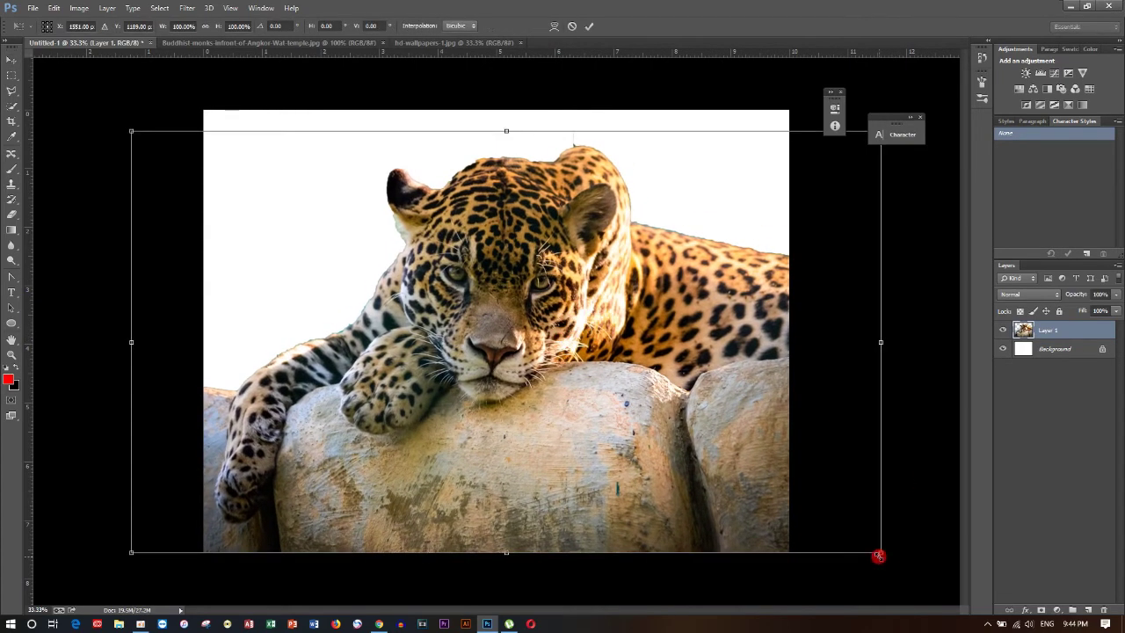
left_click_drag(877, 553, 800, 532)
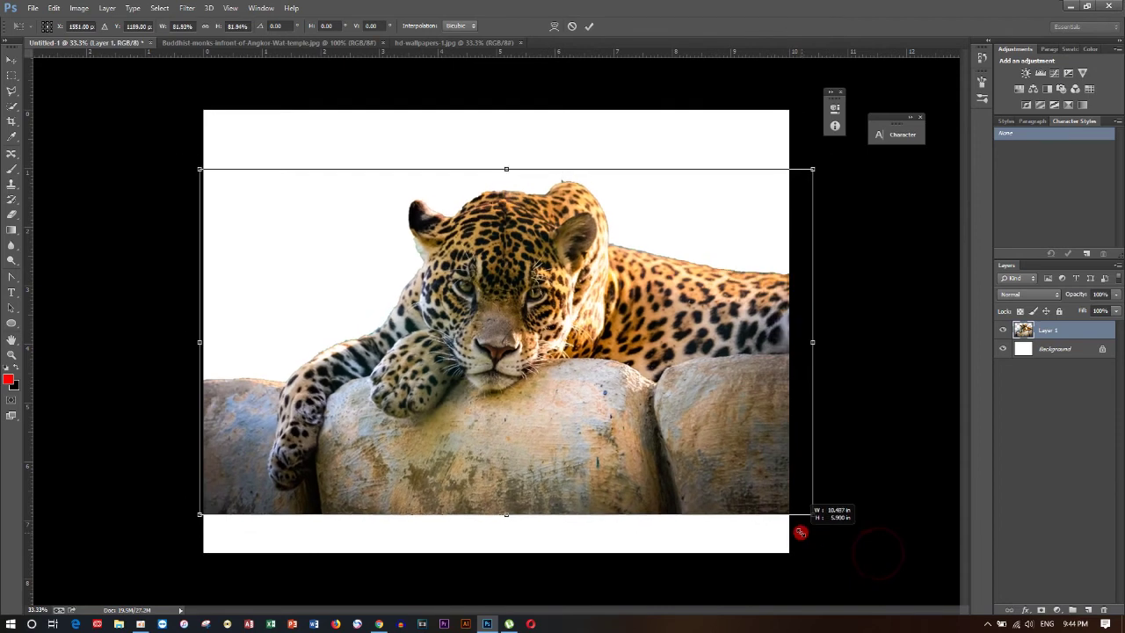
left_click_drag(715, 478, 716, 517)
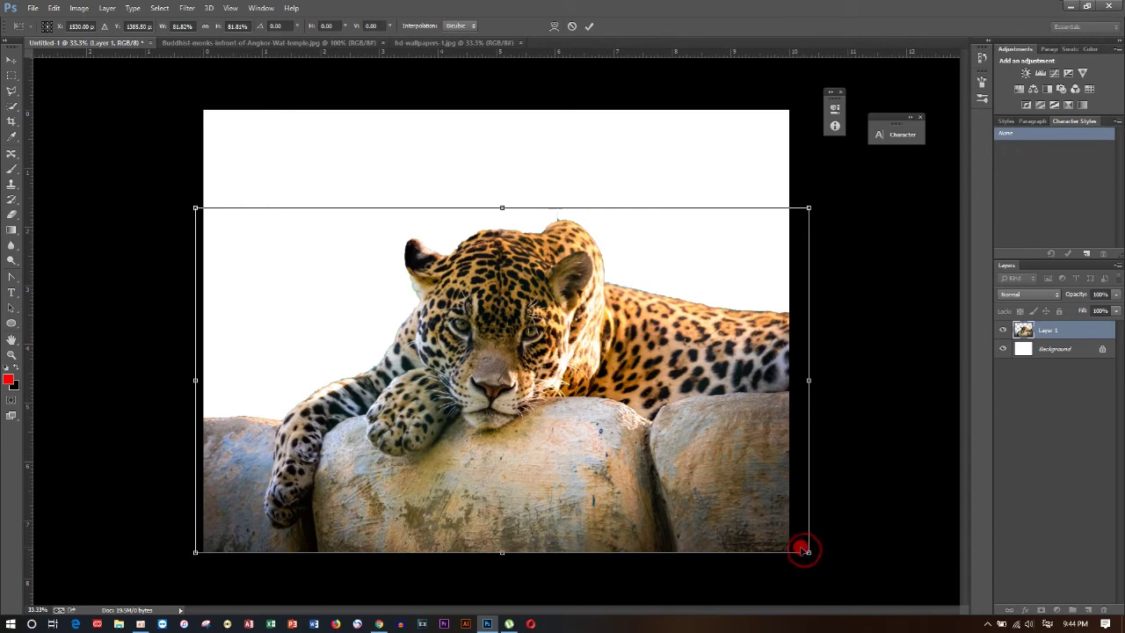
left_click_drag(801, 551, 794, 548)
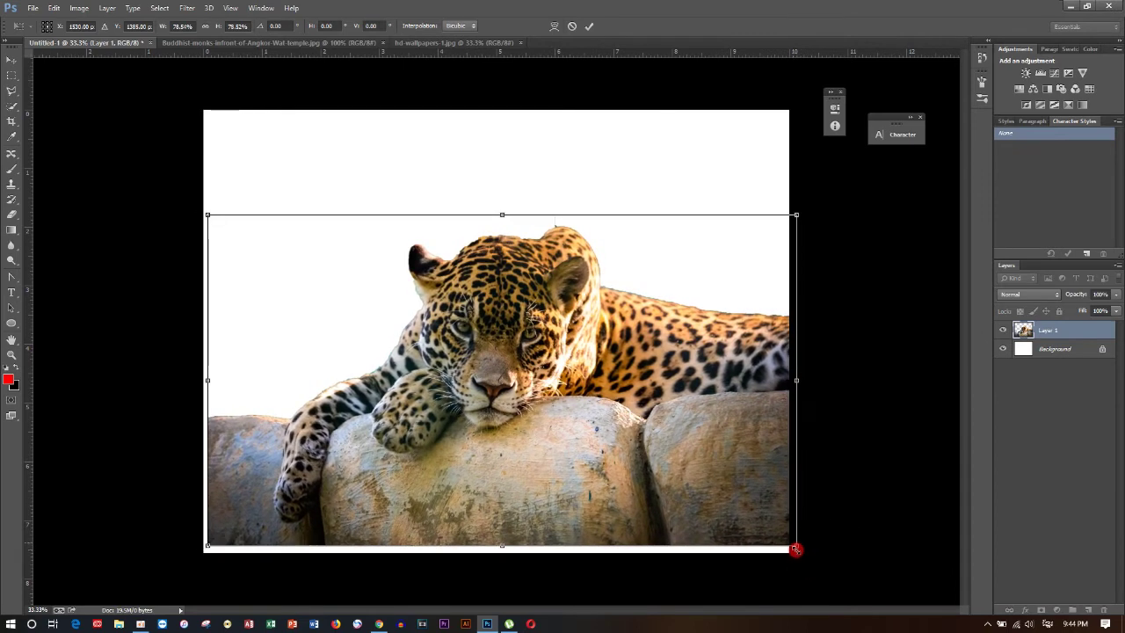
left_click_drag(771, 503, 769, 518)
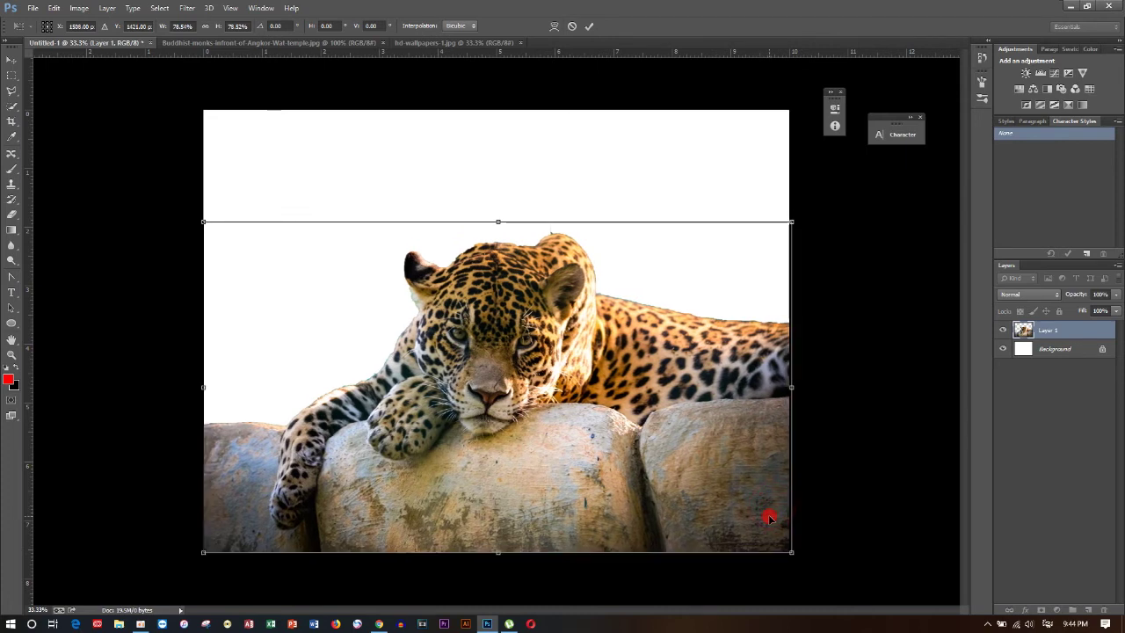
key("Return")
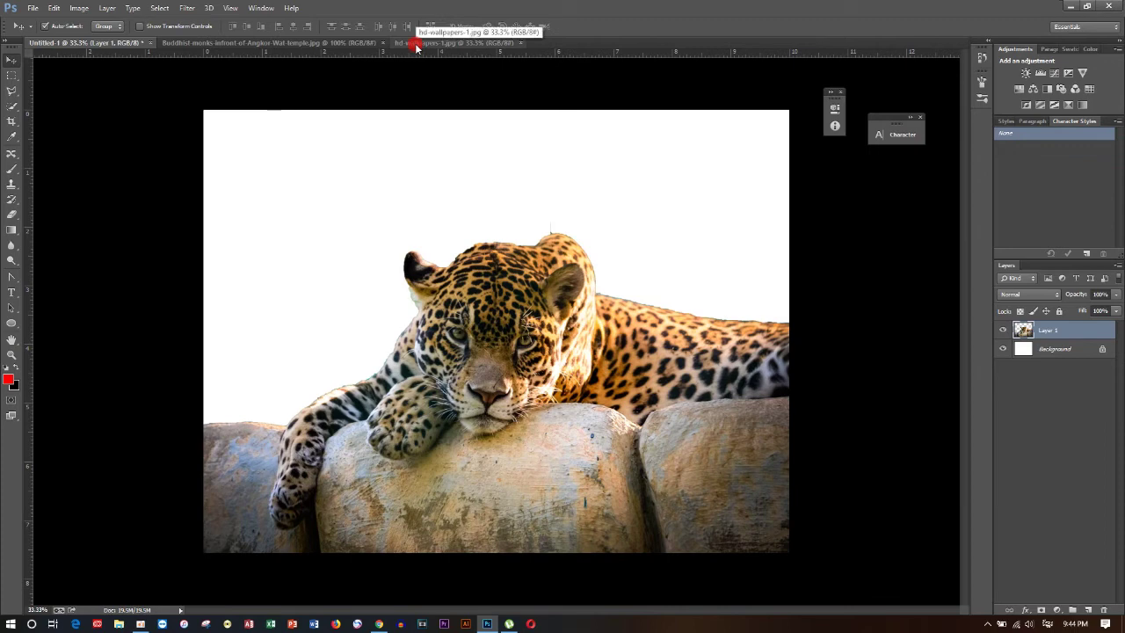
- Drag the Angkor Wat monks photo from its document into Untitled-1 as Layer 2
left_click(1061, 351)
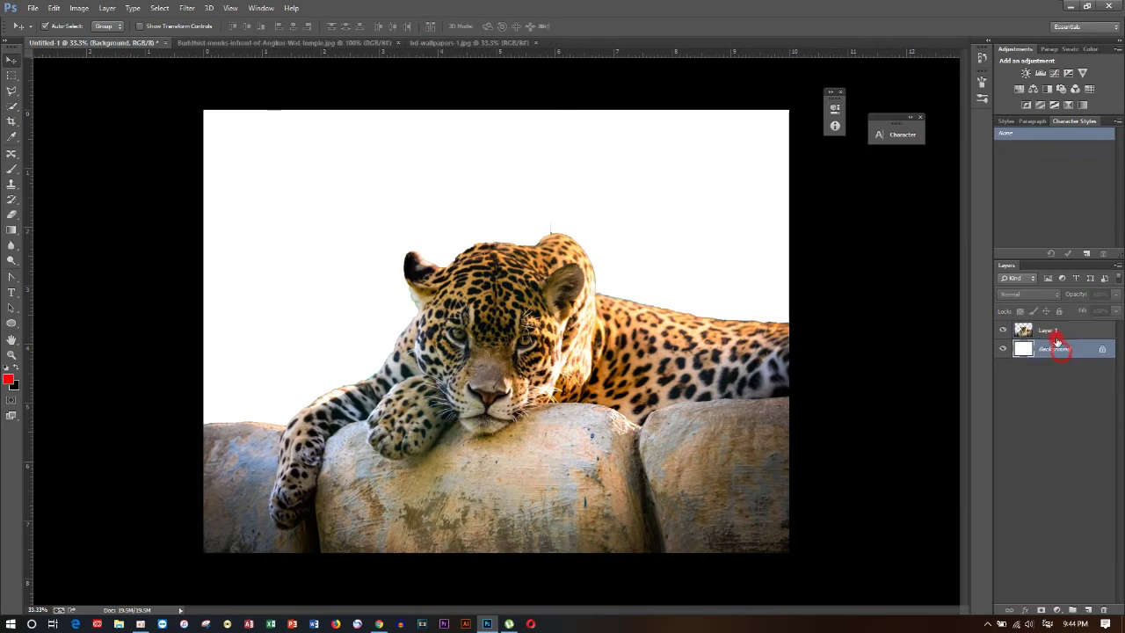
left_click(1054, 334)
left_click(504, 228)
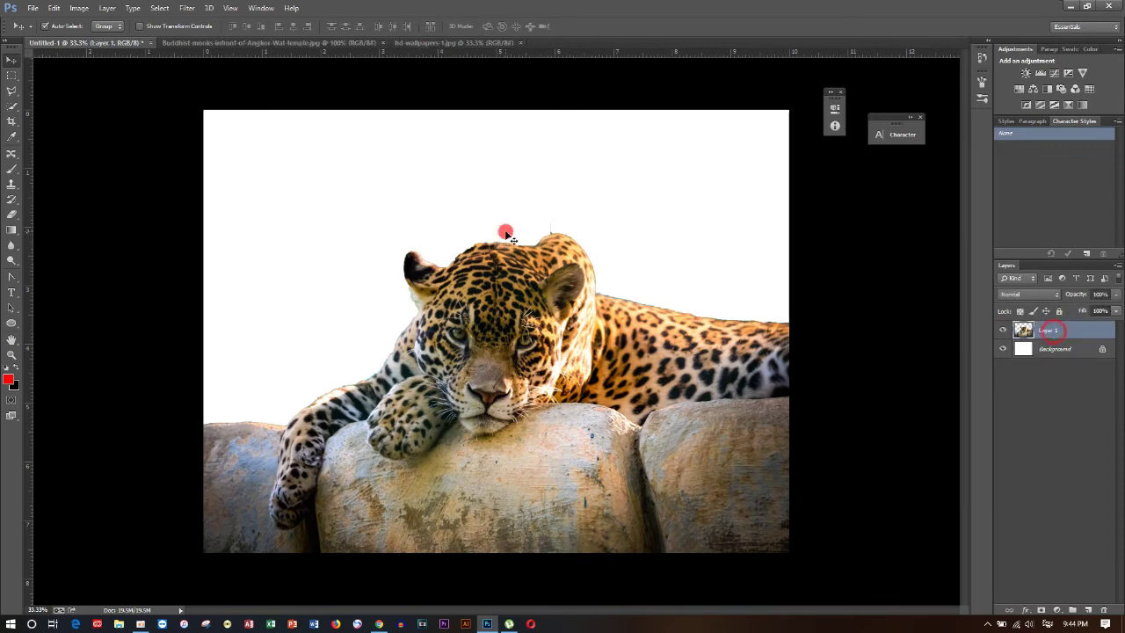
left_click(398, 44)
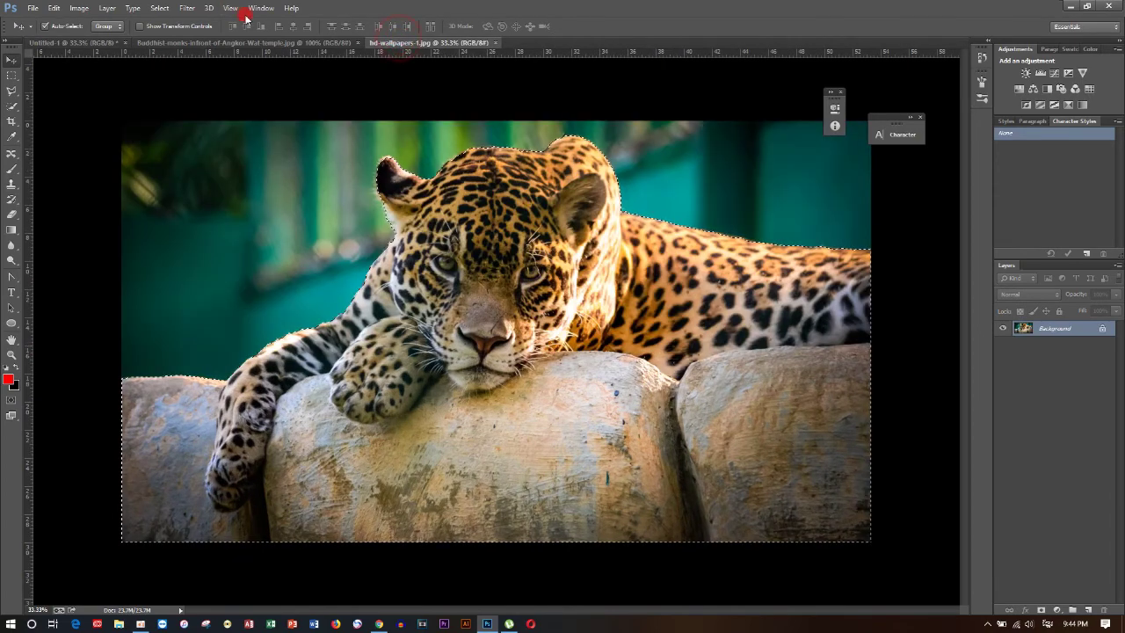
left_click(262, 43)
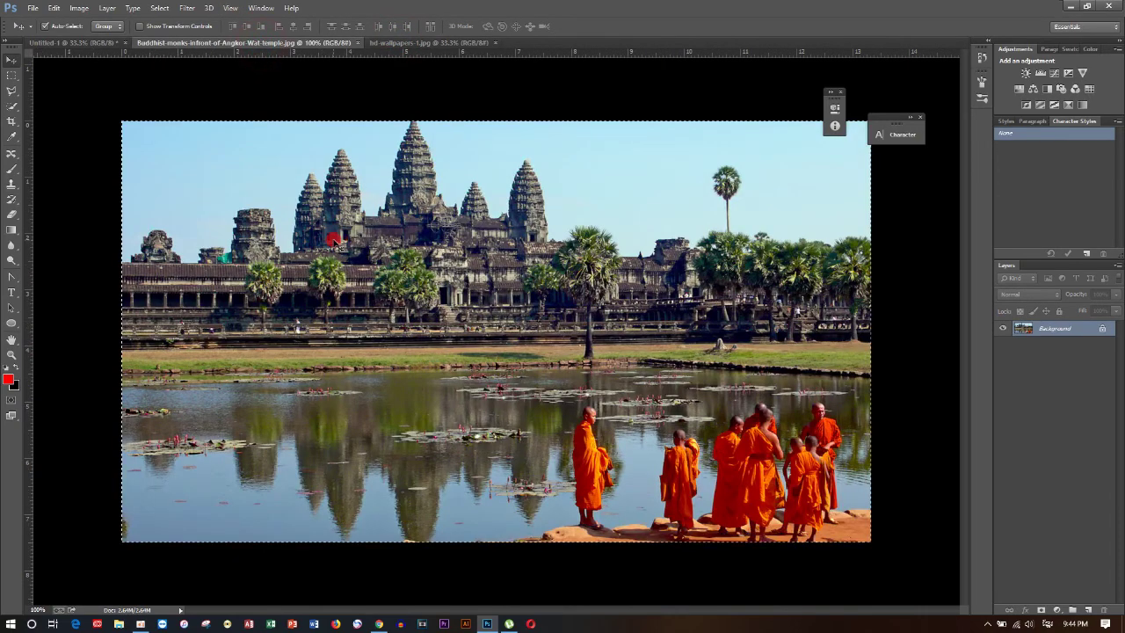
mouse_move(188, 199)
left_mouse_down()
mouse_move(78, 43)
mouse_move(462, 303)
mouse_move(505, 290)
left_mouse_up()
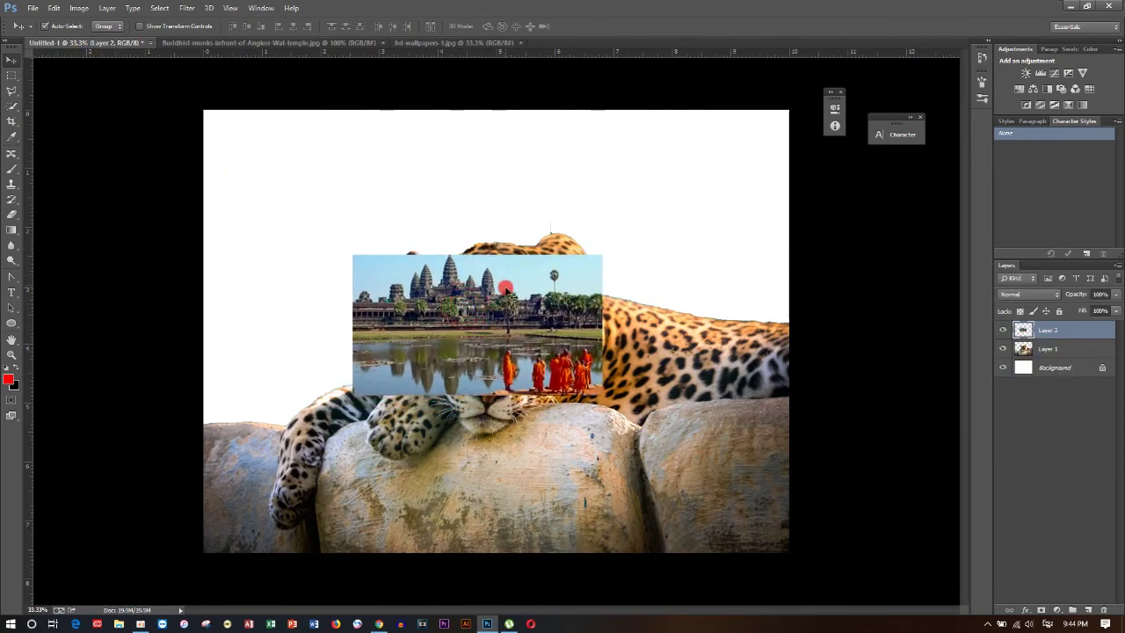
key("ctrl+t")
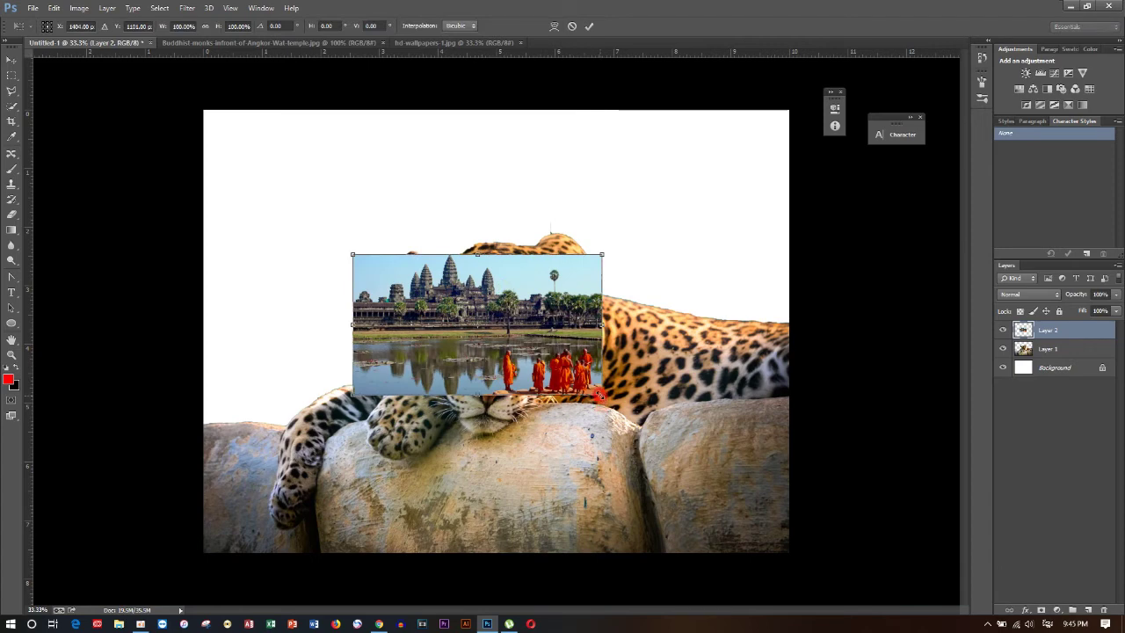
- Enlarge the Angkor Wat layer to about 240% across the upper canvas and commit it
left_click_drag(602, 397, 786, 549)
mouse_move(576, 435)
left_mouse_down()
mouse_move(600, 447)
mouse_move(593, 495)
mouse_move(595, 373)
left_mouse_up()
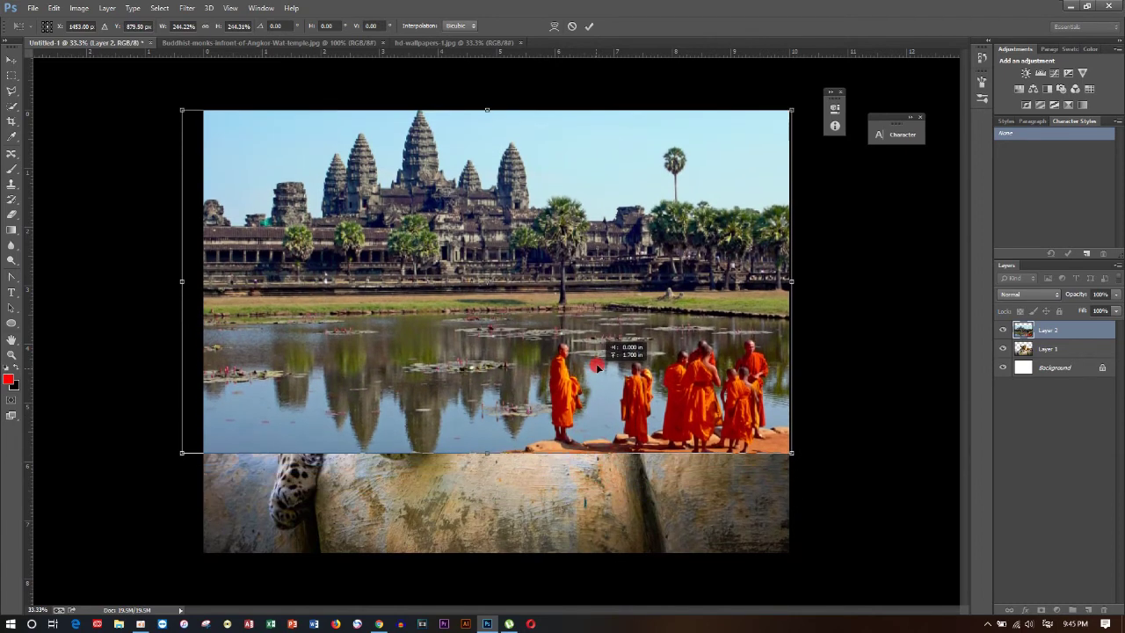
left_click_drag(789, 453, 783, 459)
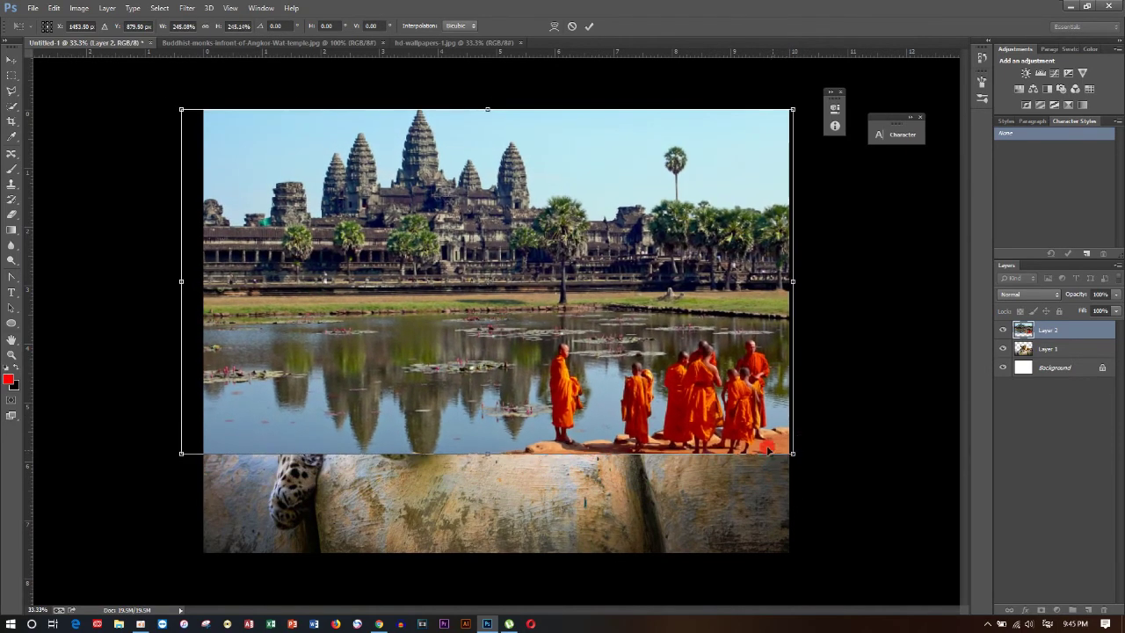
left_click_drag(743, 426, 793, 448)
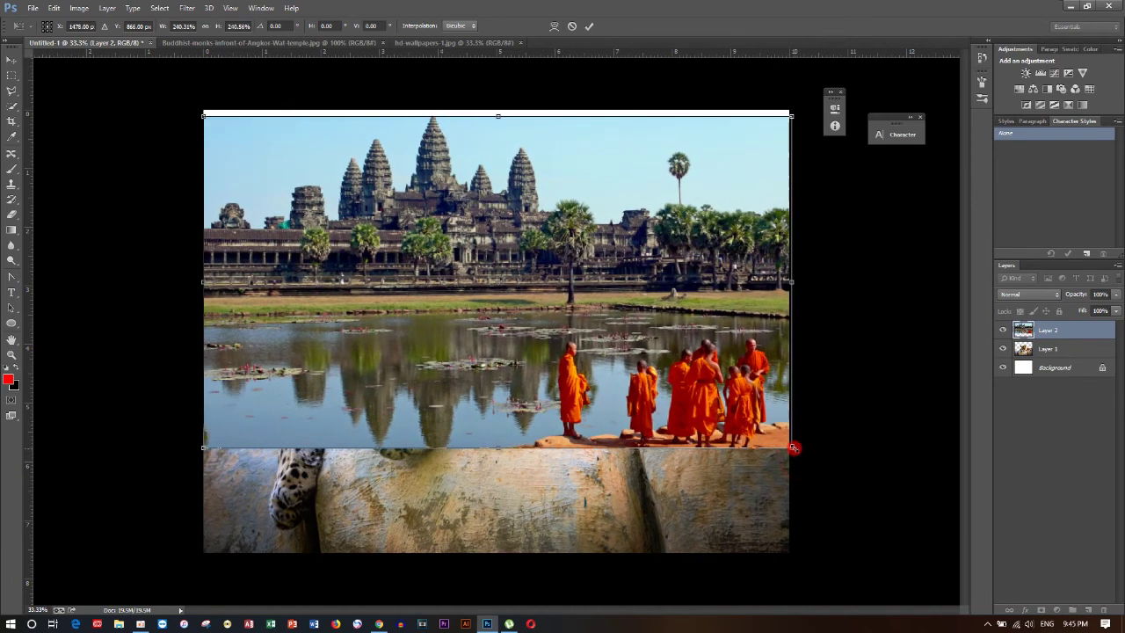
key("Return")
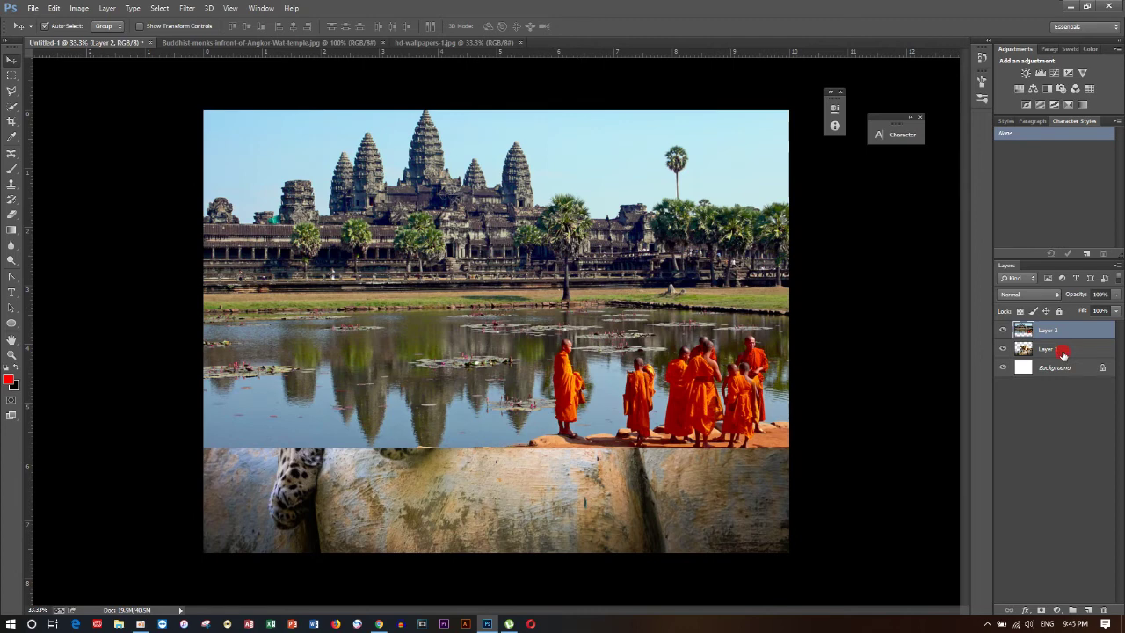
- Duplicate Layer 1 and Layer 2, then delete both extra copies
left_click(1063, 354)
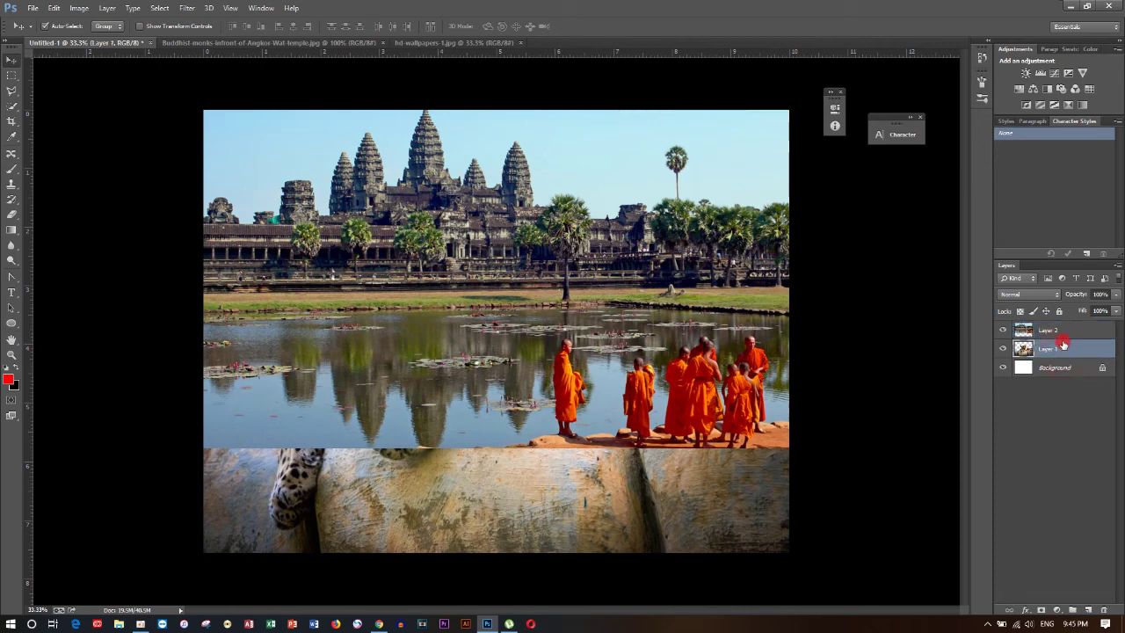
key("ctrl+j")
left_click(1072, 332)
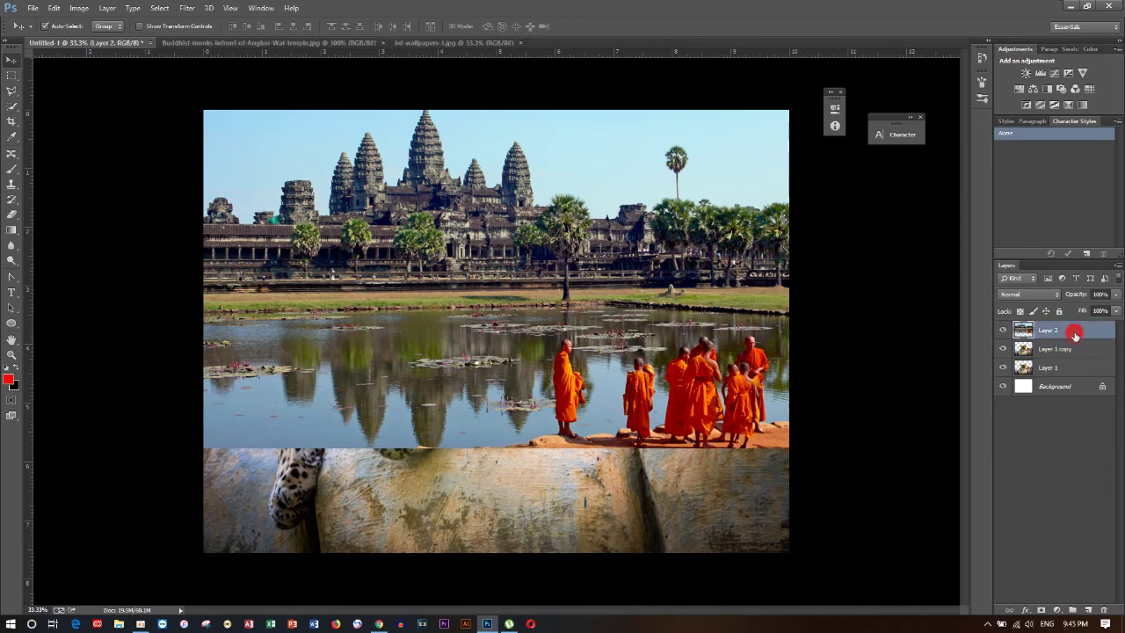
key("ctrl+j")
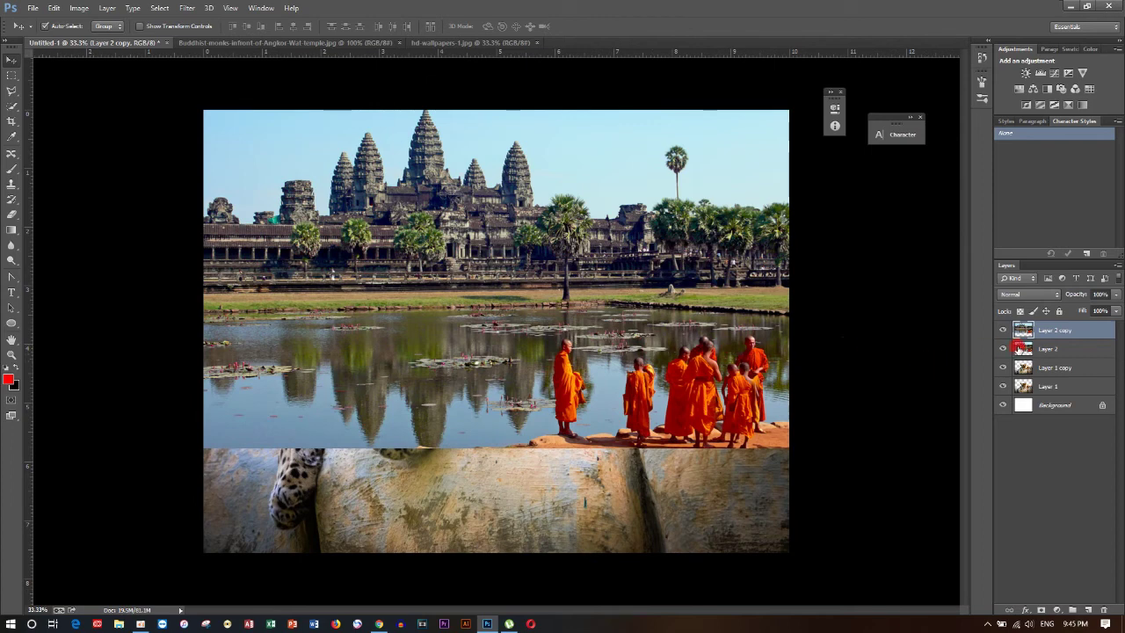
key("Delete")
left_click(1085, 350)
key("Delete")
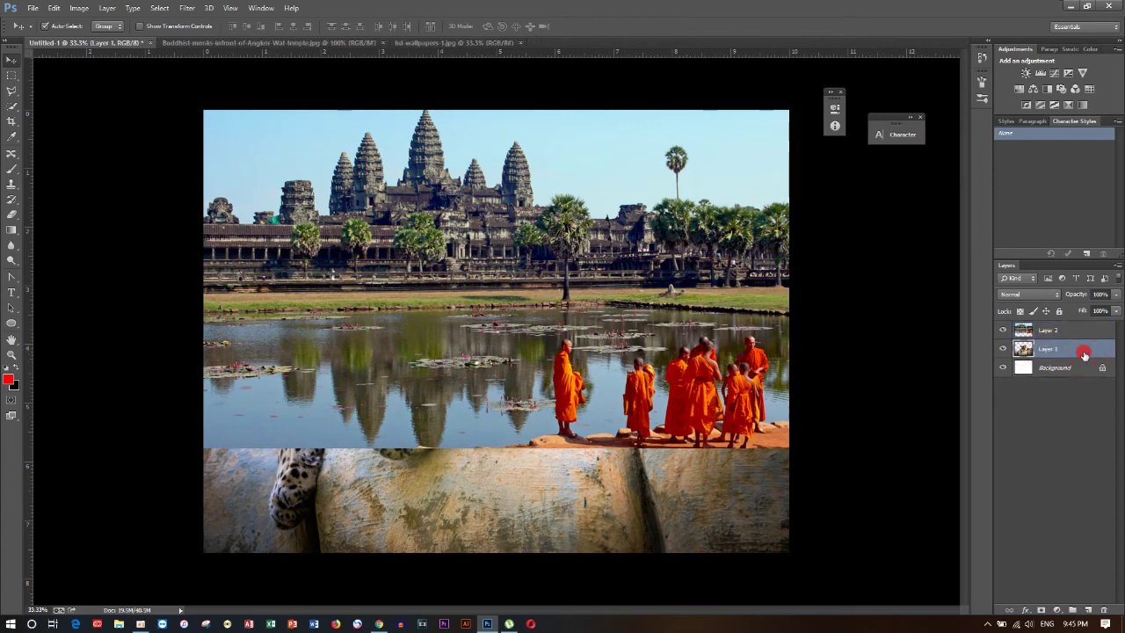
- Toggle Layer 2's visibility off and on, then drag Layer 1 above Layer 2
left_click(555, 295)
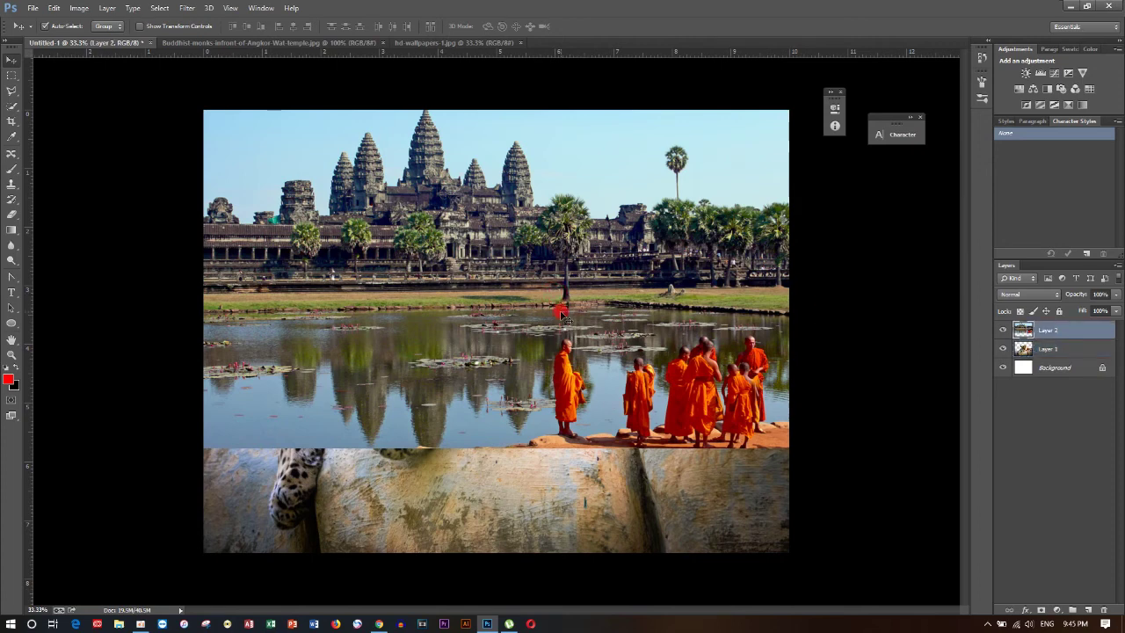
left_click_drag(561, 314, 561, 314)
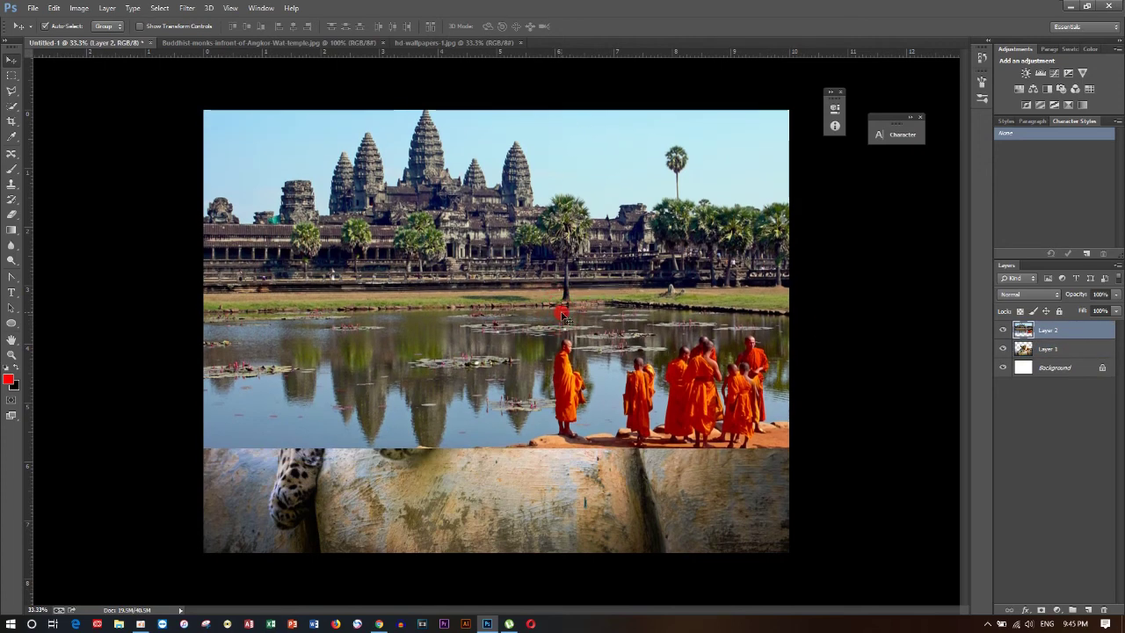
left_click(1058, 351)
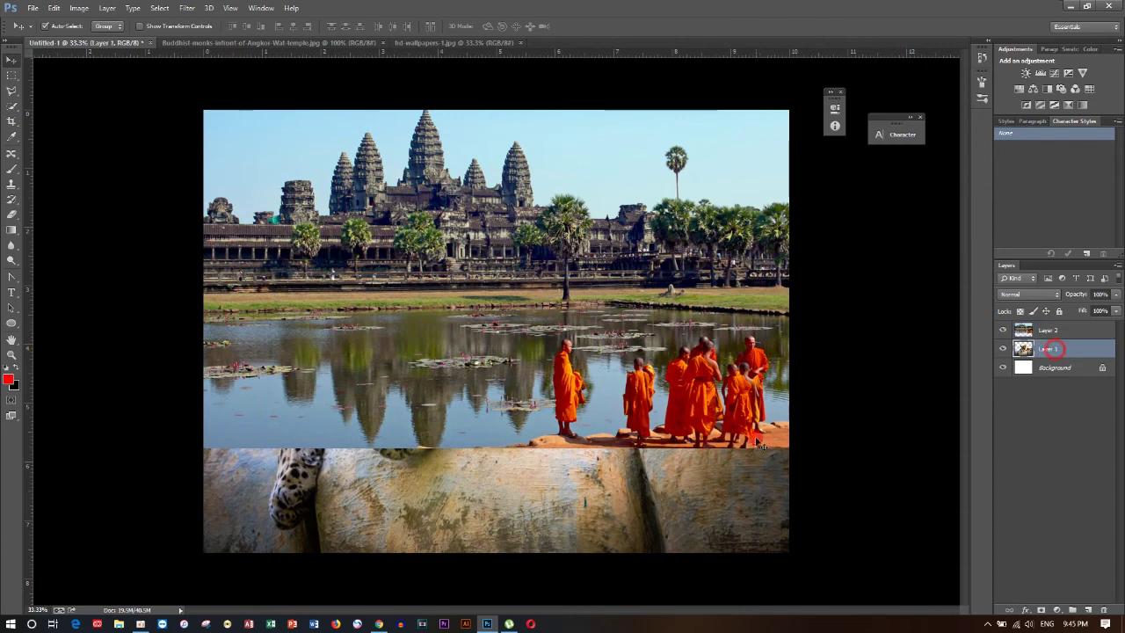
left_click(1004, 331)
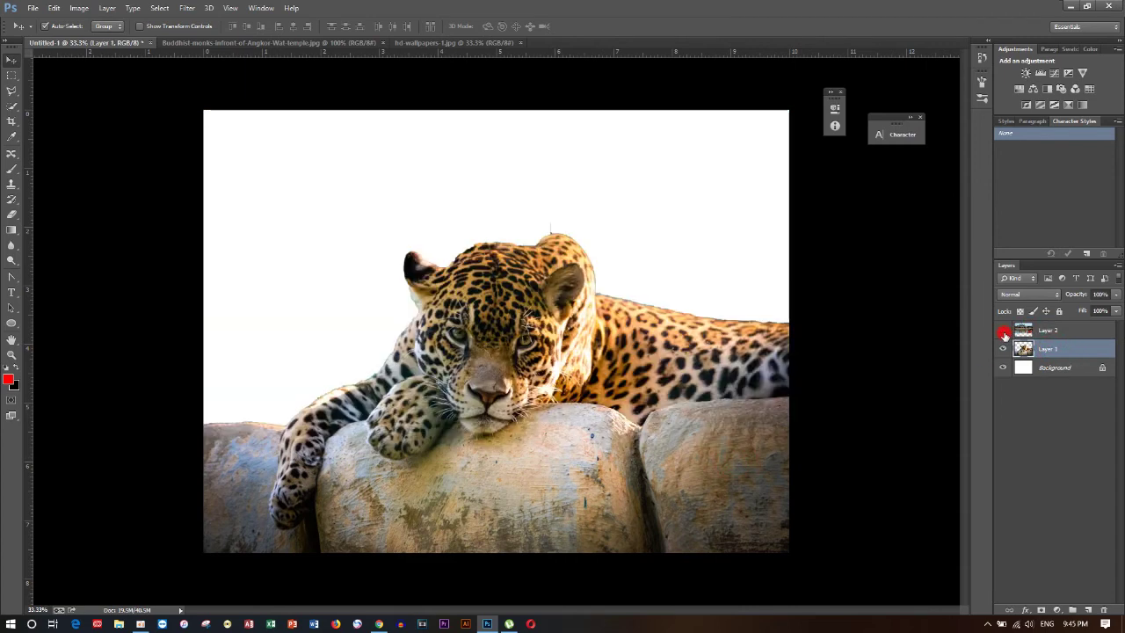
left_click(1054, 349)
left_click(1002, 330)
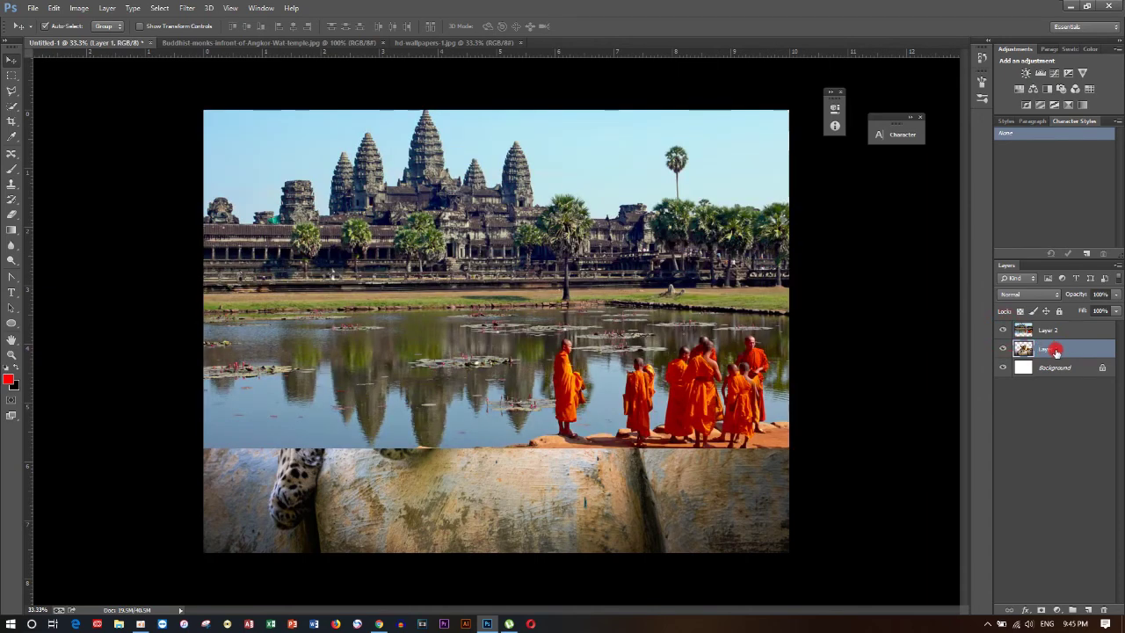
left_click_drag(1052, 349, 1053, 330)
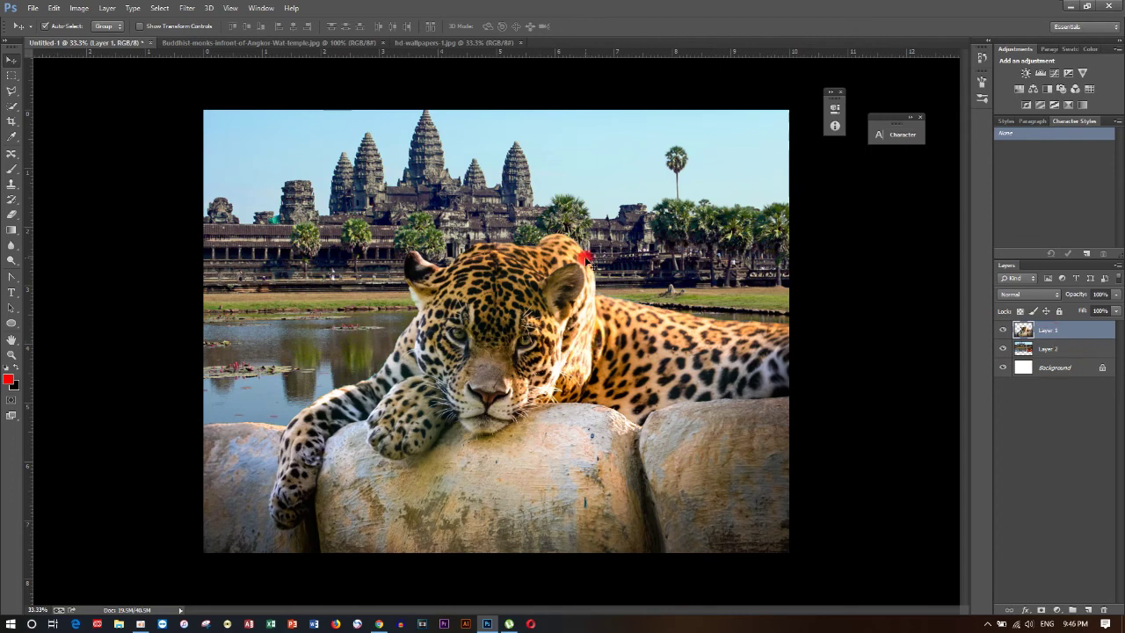
- Nudge the jaguar into place and reorder the layers so the jaguar stays above the temple
left_click(700, 180)
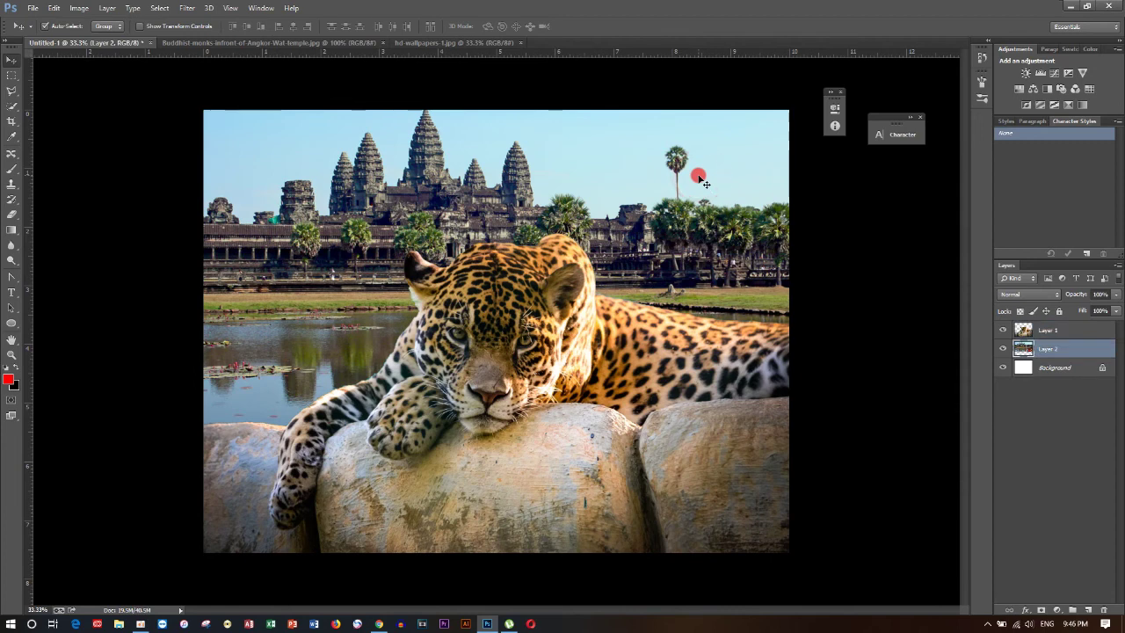
left_click_drag(710, 380, 708, 382)
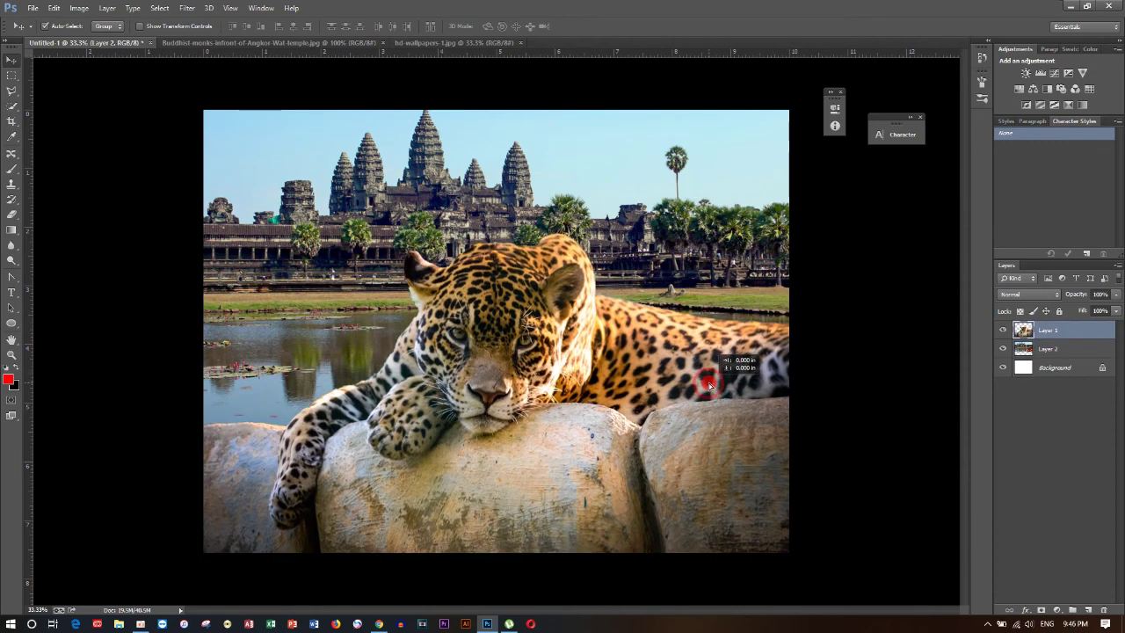
left_click(812, 362)
left_click(1055, 349)
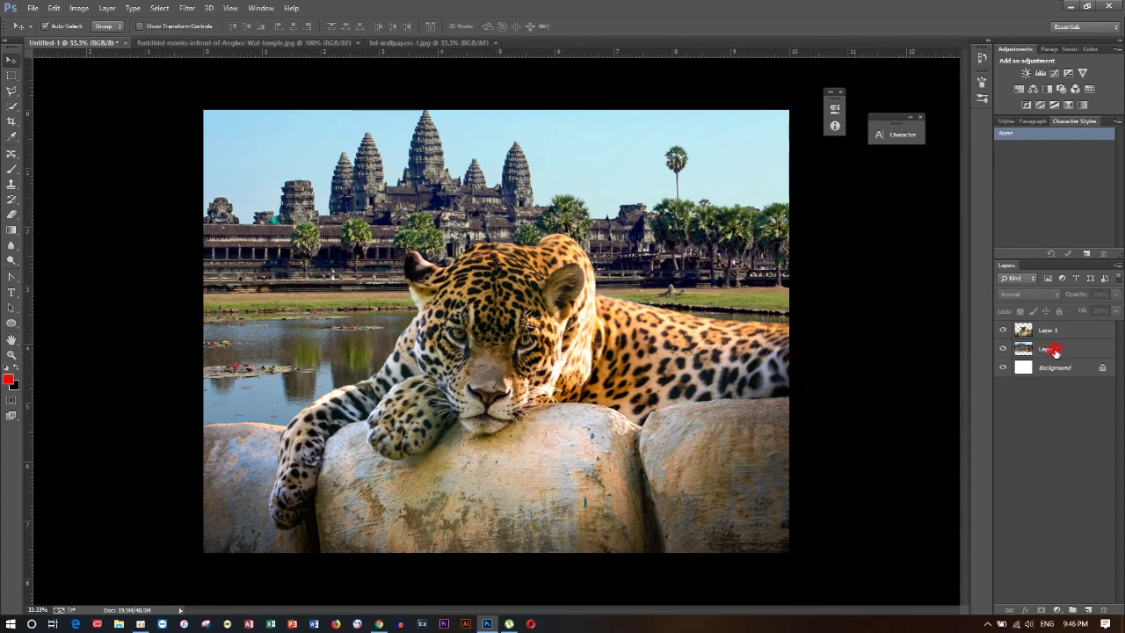
left_click_drag(1054, 349, 1055, 330)
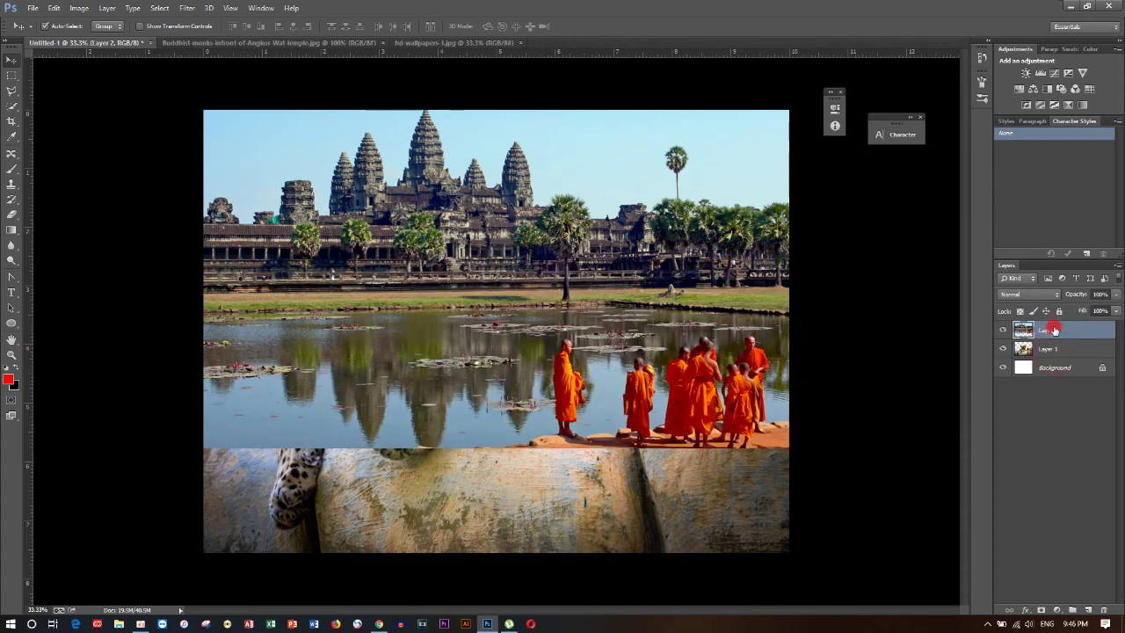
left_click_drag(1055, 348, 1061, 330)
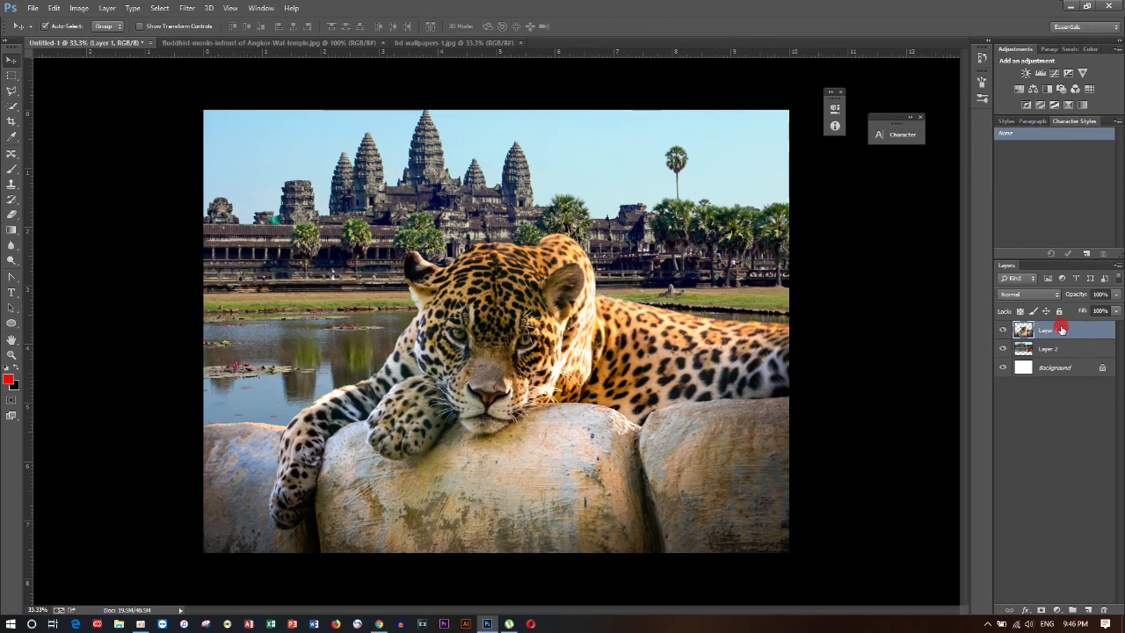
- Merge Layer 1 down into Layer 2 with Ctrl+E and nudge the merged composite slightly
left_click(13, 77)
left_click(13, 68)
left_click(702, 203)
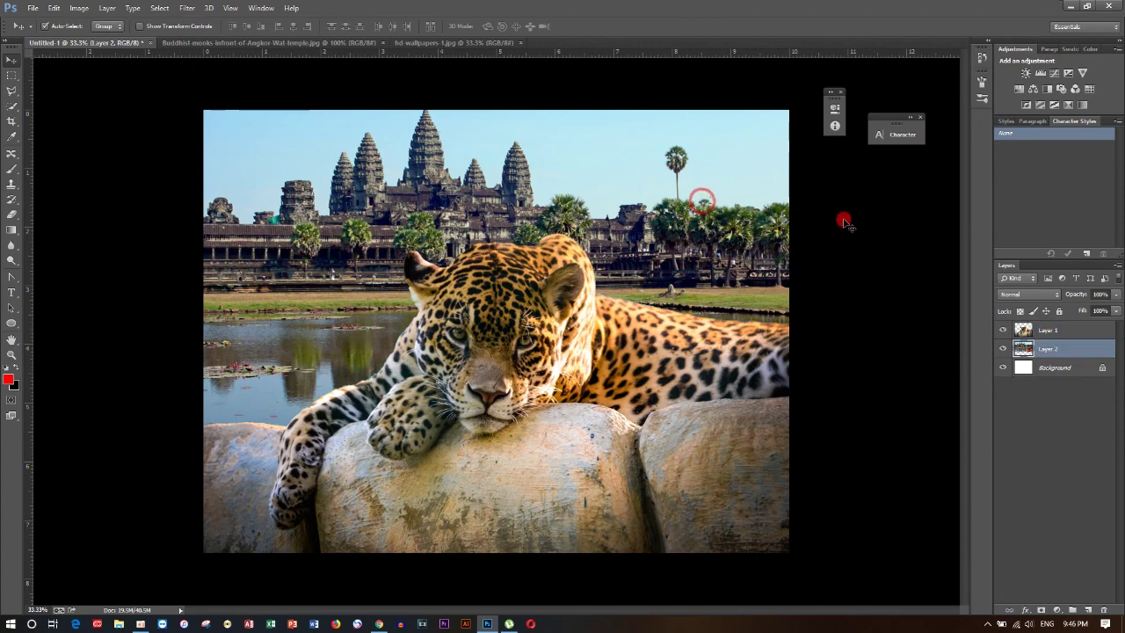
left_click(1057, 338)
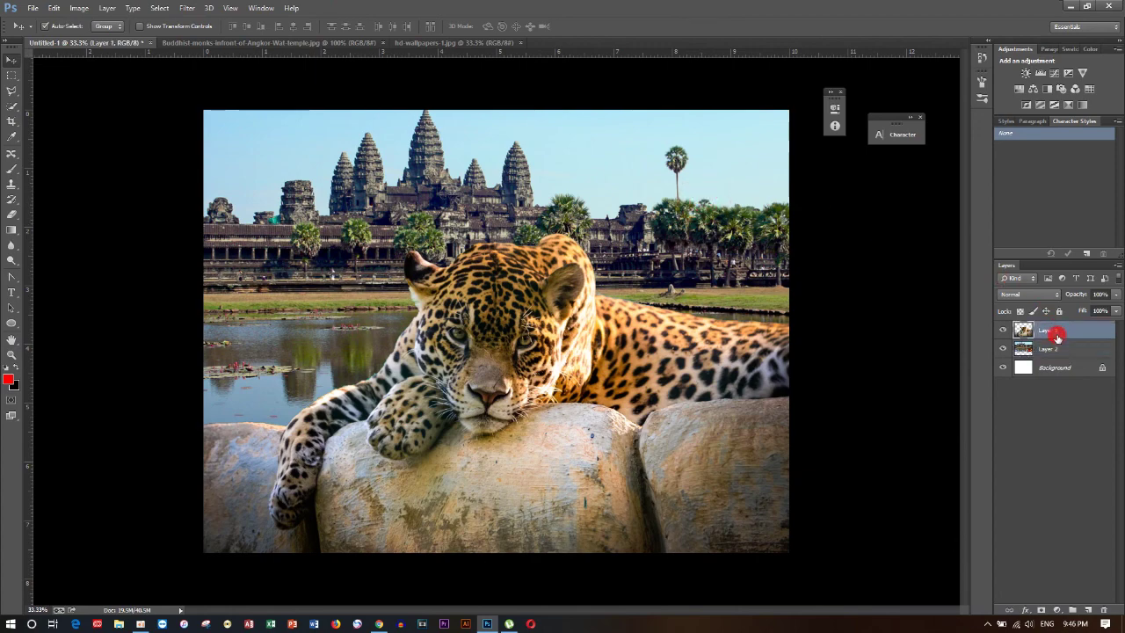
key("ctrl+e")
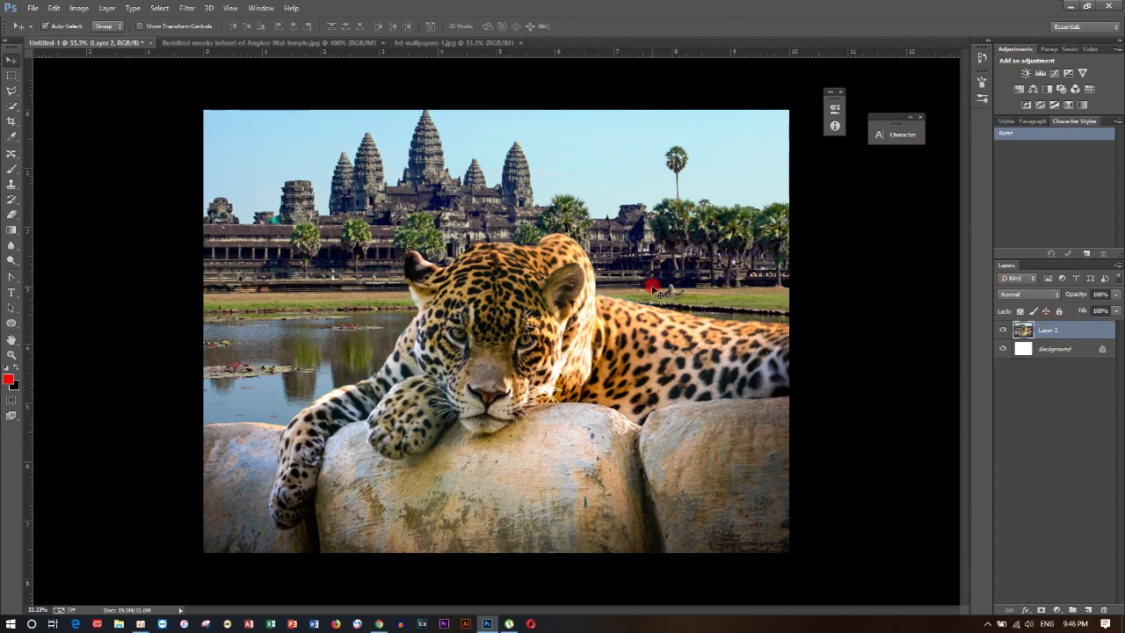
mouse_move(537, 321)
left_mouse_down()
mouse_move(534, 230)
mouse_move(533, 317)
left_mouse_up()
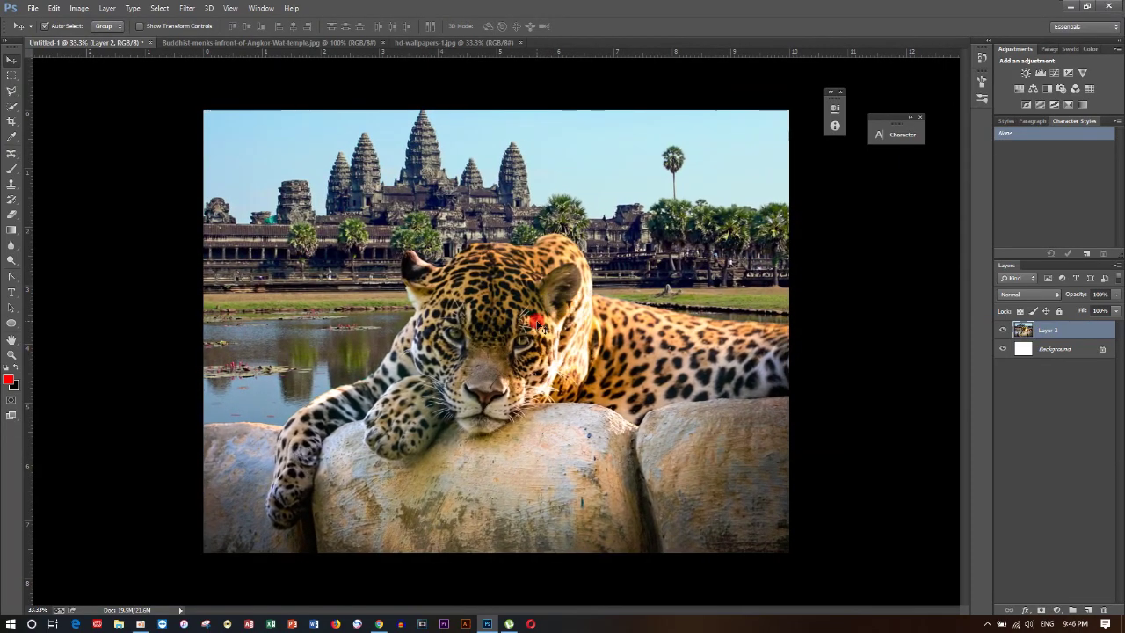
- Add a 50-300mm Zoom lens flare in the upper-right sky at about 141% brightness
left_click(221, 7)
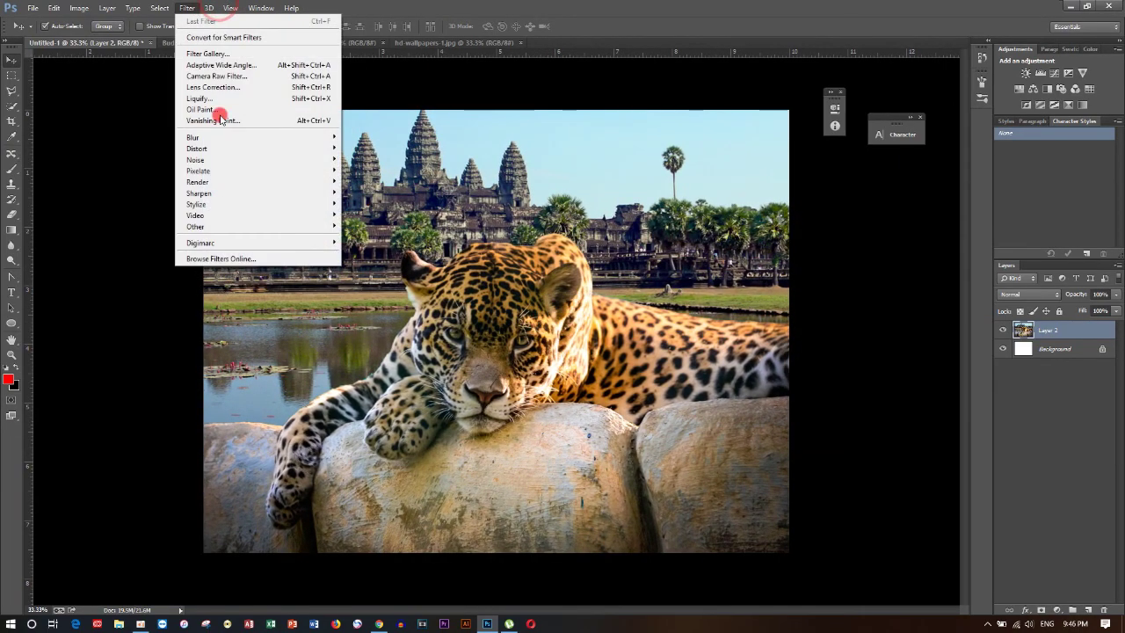
mouse_move(198, 181)
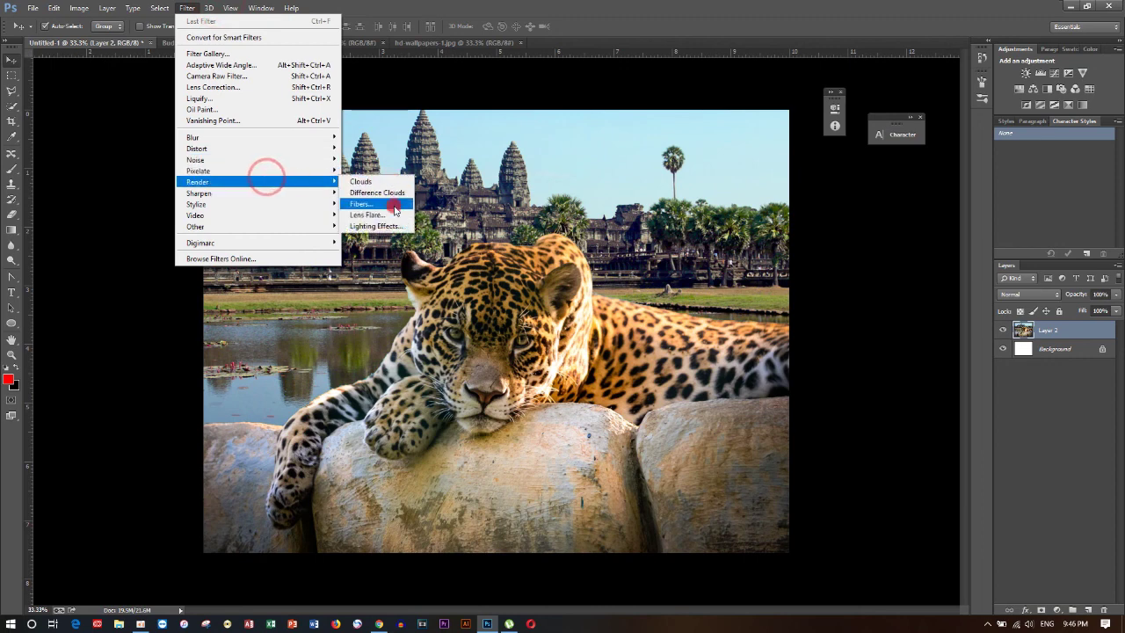
left_click(393, 211)
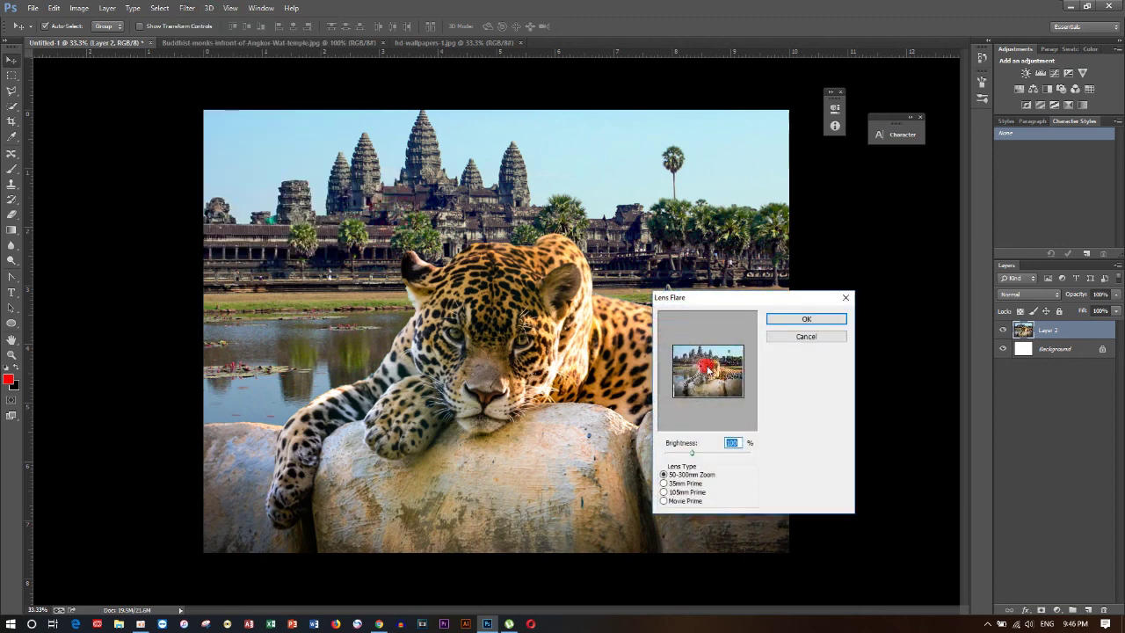
left_click(741, 351)
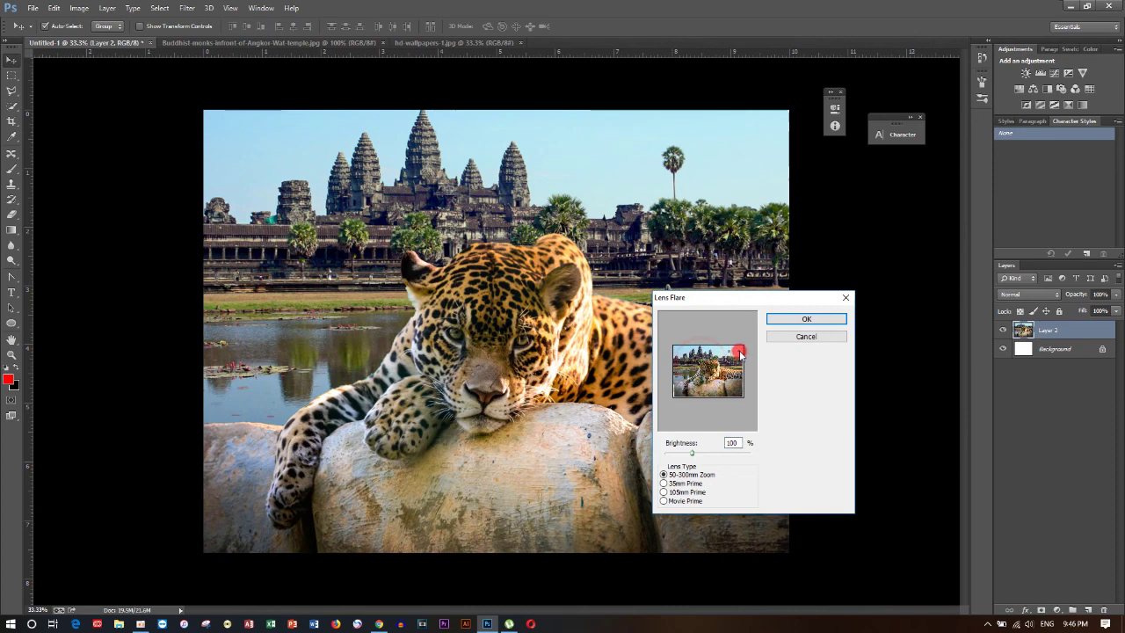
left_click_drag(693, 451, 705, 455)
left_click(815, 318)
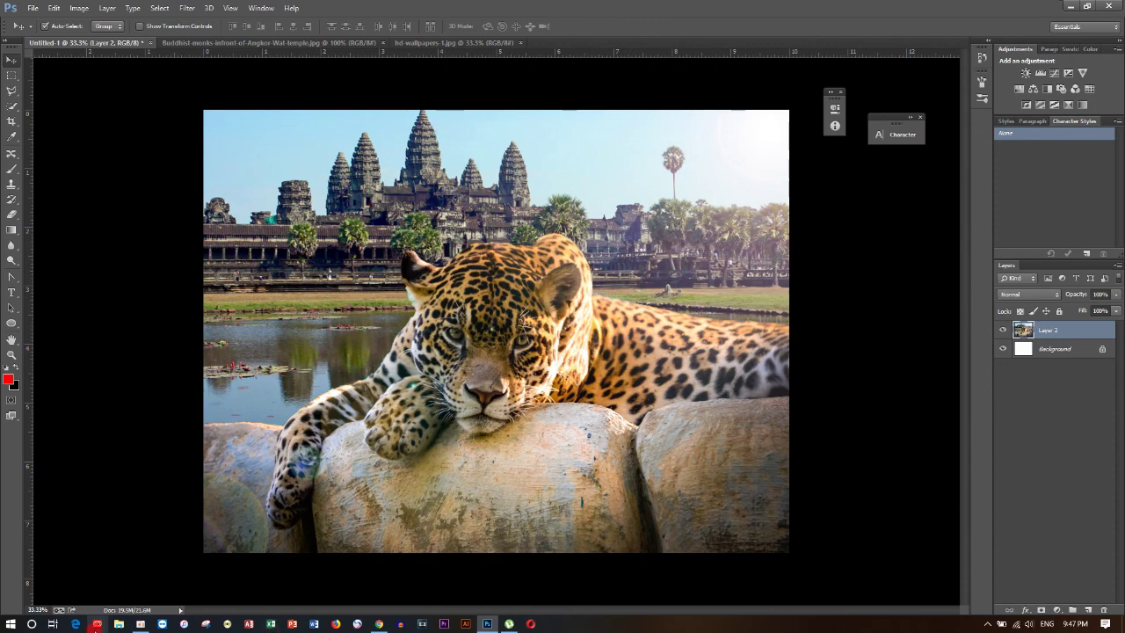
left_click(141, 624)
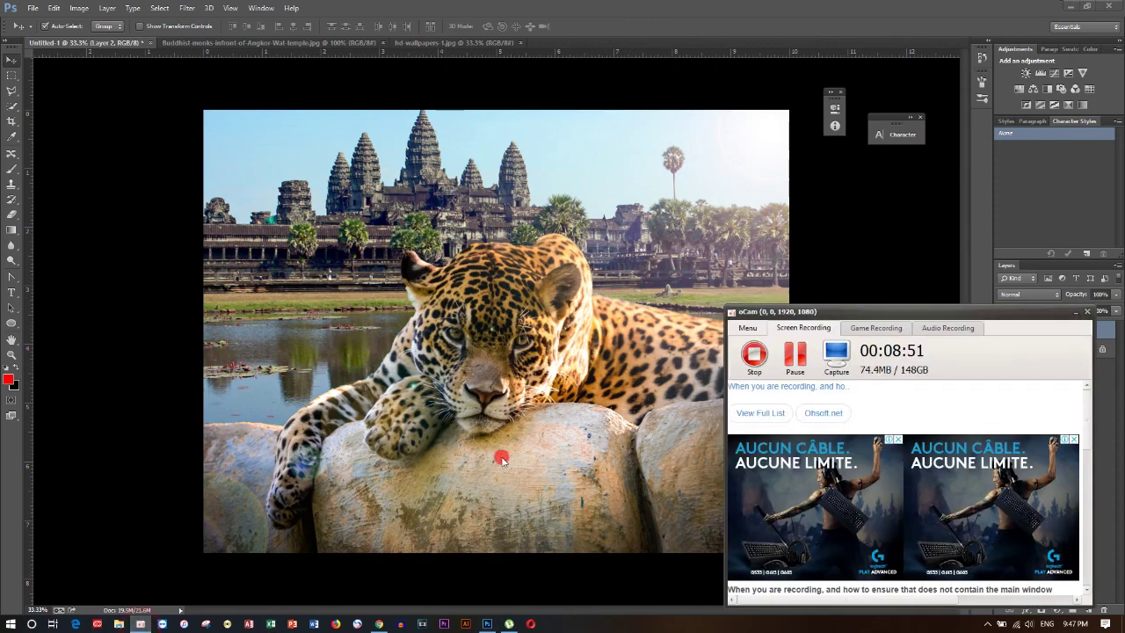